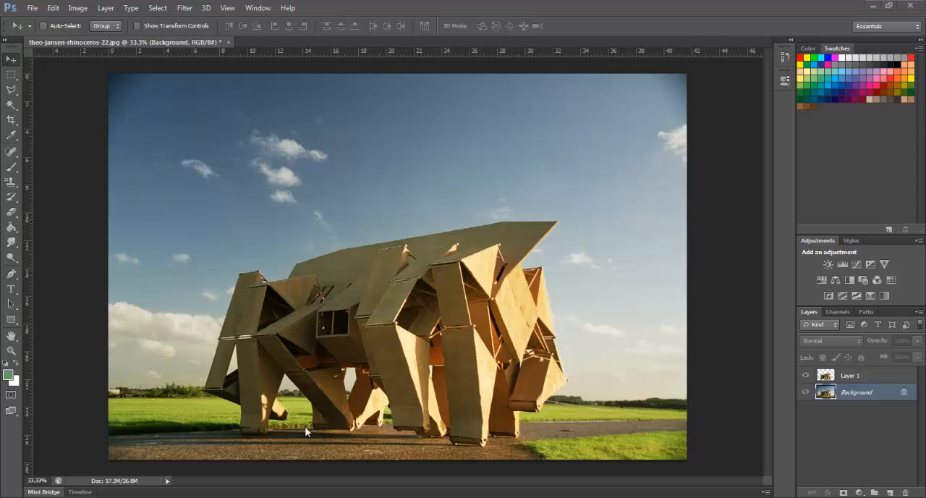
Switch to the browser to view the Adafruit article on Theo Jansen's Rhinoceros, and return to Photoshop
click(174, 496)
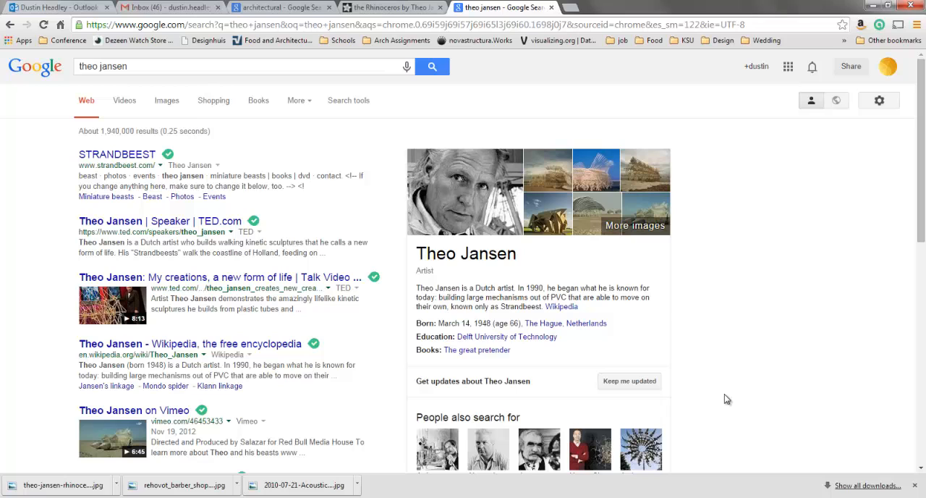
click(418, 9)
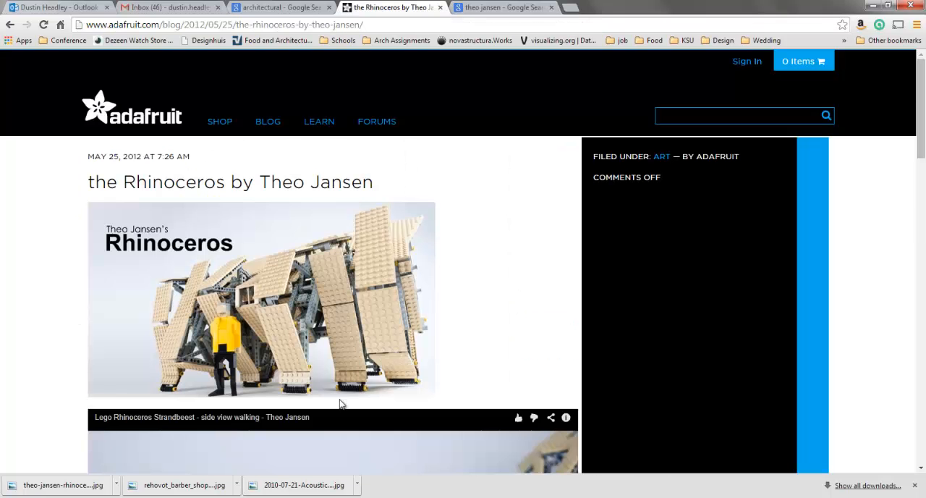
click(872, 6)
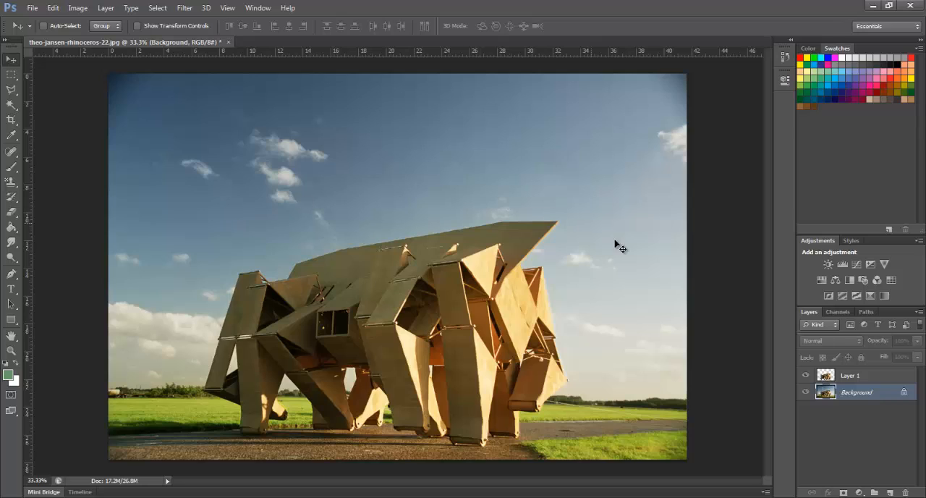
Check the sculpture cutout with the Background layer hidden, and duplicate the restored Background layer as Background copy
click(807, 393)
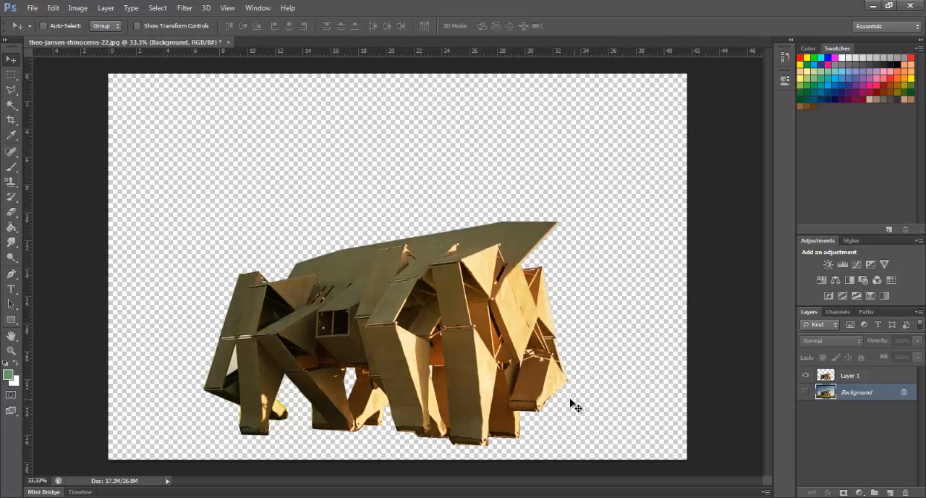
click(806, 391)
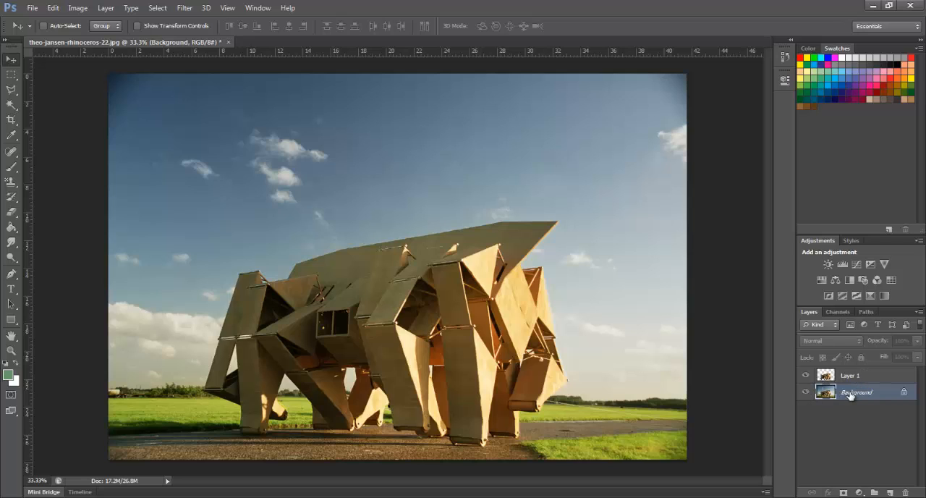
right_click(854, 394)
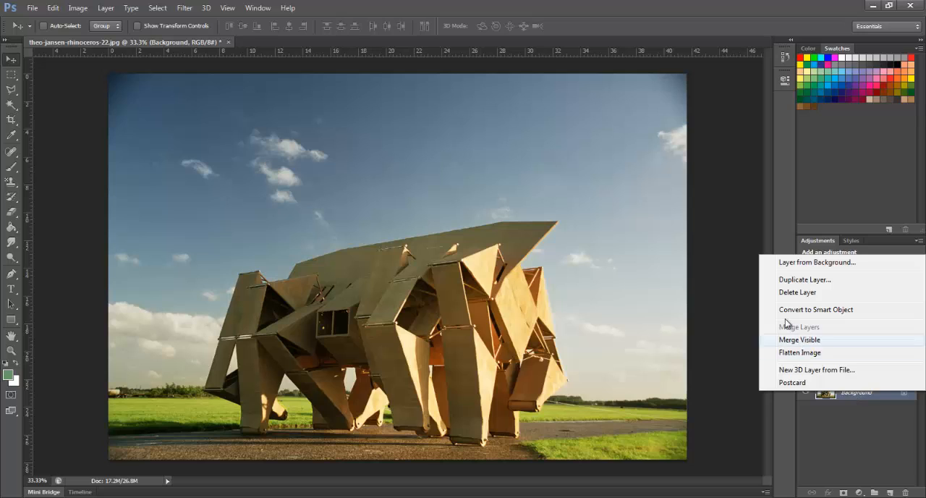
click(804, 279)
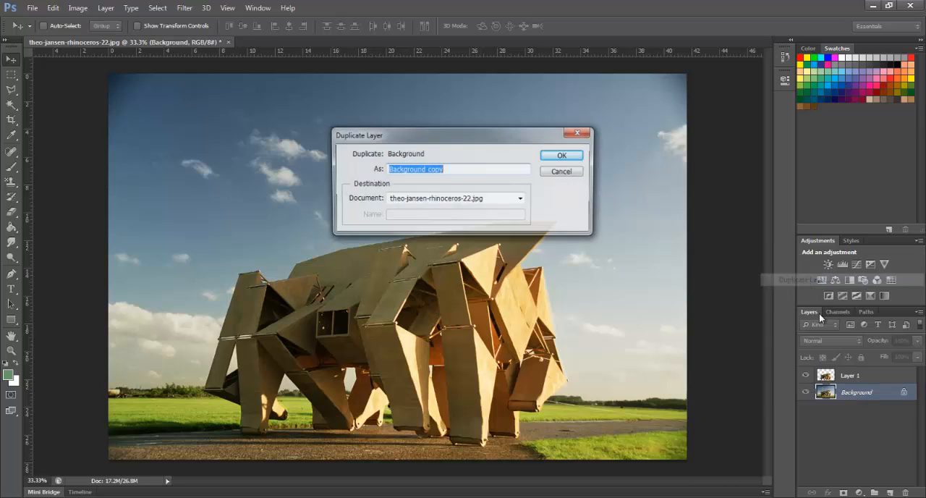
click(565, 155)
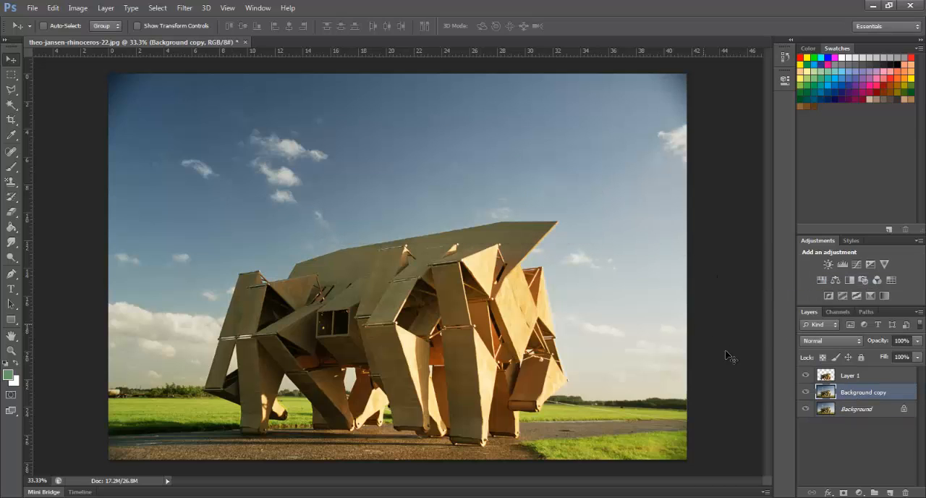
Hide the original Background layer and check the Background copy and Layer 1 by toggling their visibility
click(807, 409)
click(806, 409)
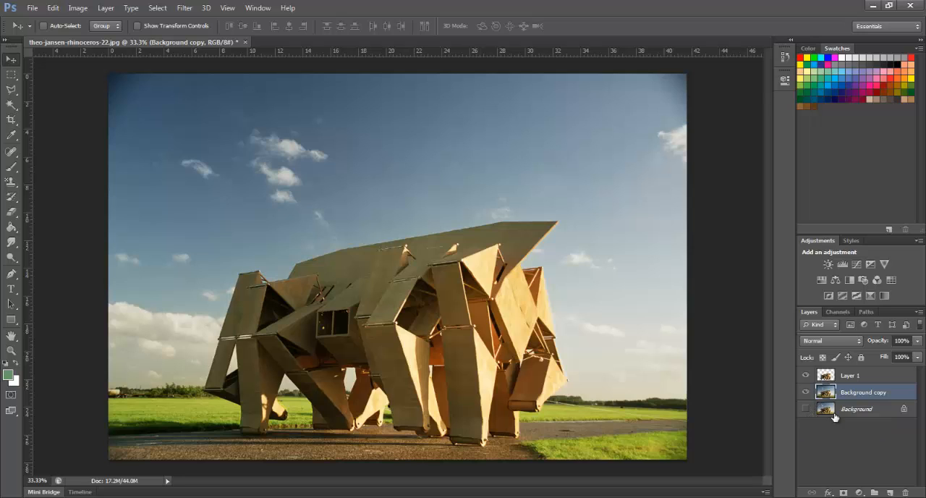
click(807, 392)
click(806, 392)
click(806, 376)
click(806, 377)
click(807, 377)
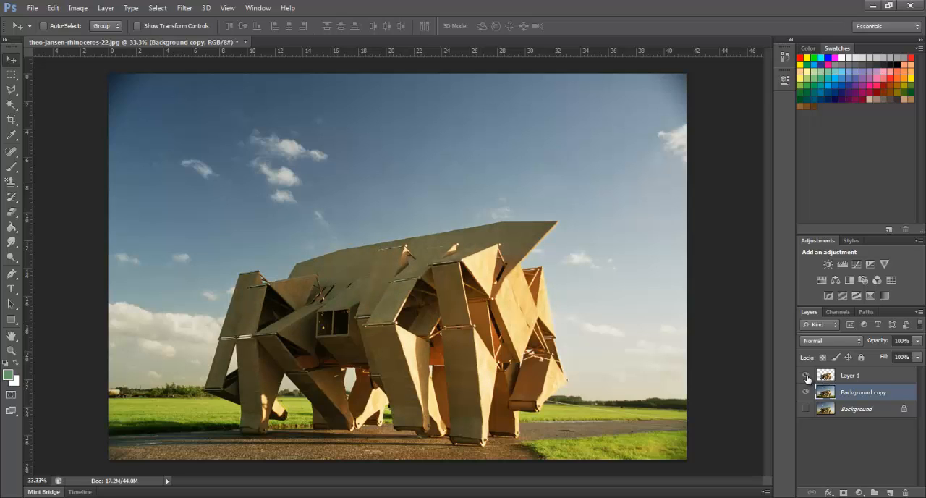
Desaturate the Background copy layer with the Desaturate adjustment
click(854, 383)
click(858, 393)
click(80, 8)
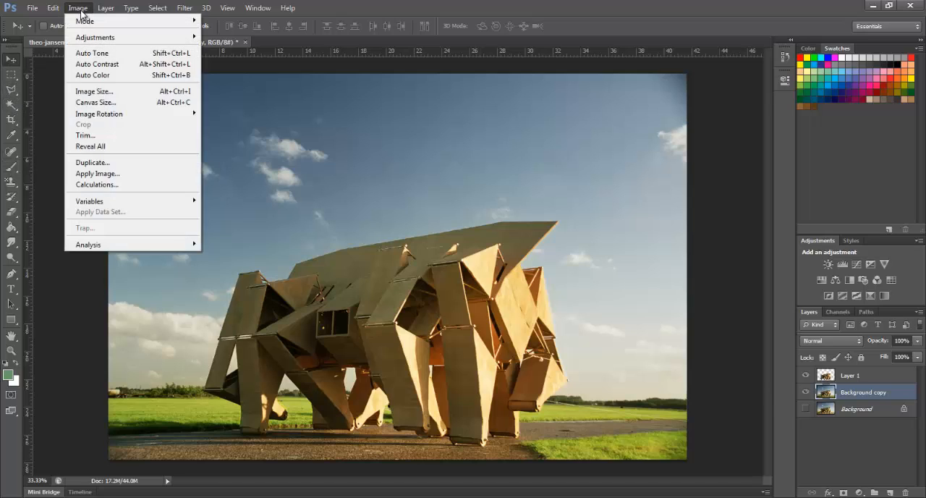
mouse_move(108, 40)
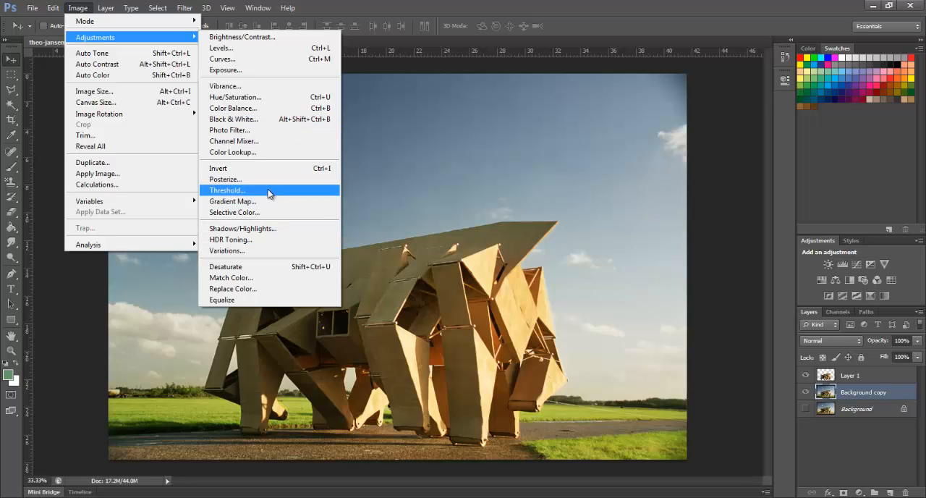
click(301, 267)
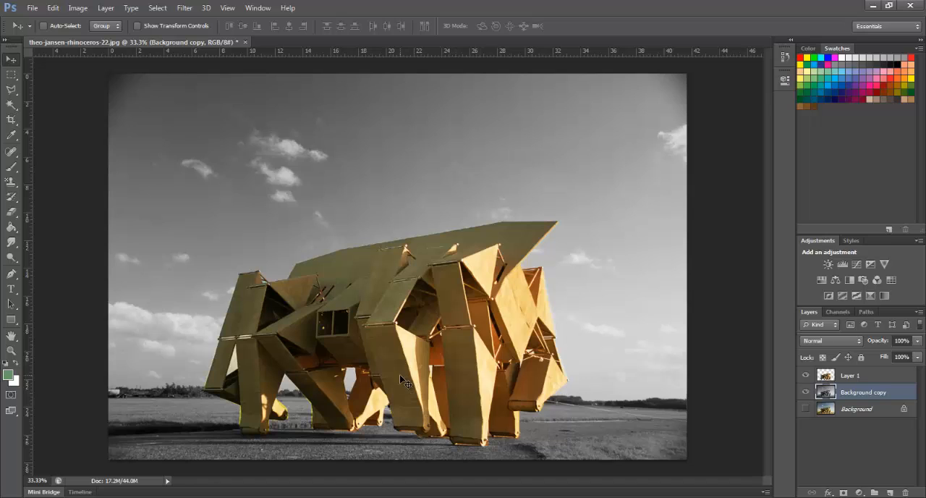
Compare the image with the colour cutout on Layer 1 hidden and shown
click(805, 376)
click(805, 376)
click(854, 376)
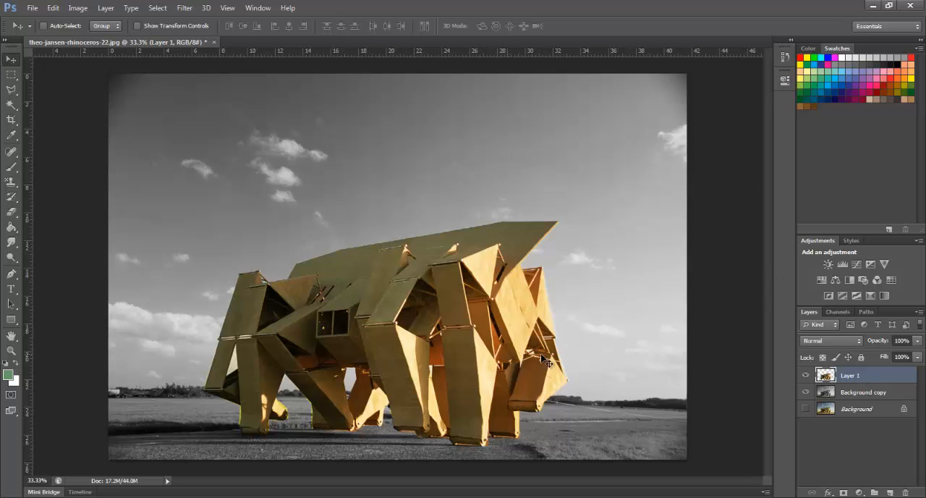
Apply a Motion Blur to the Background copy layer with an angle of -4° and a distance of 20 pixels
click(849, 393)
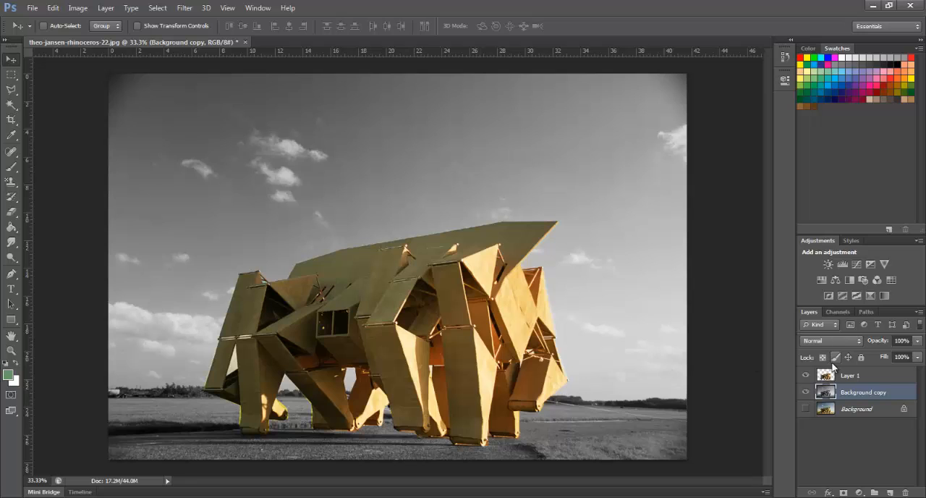
click(184, 9)
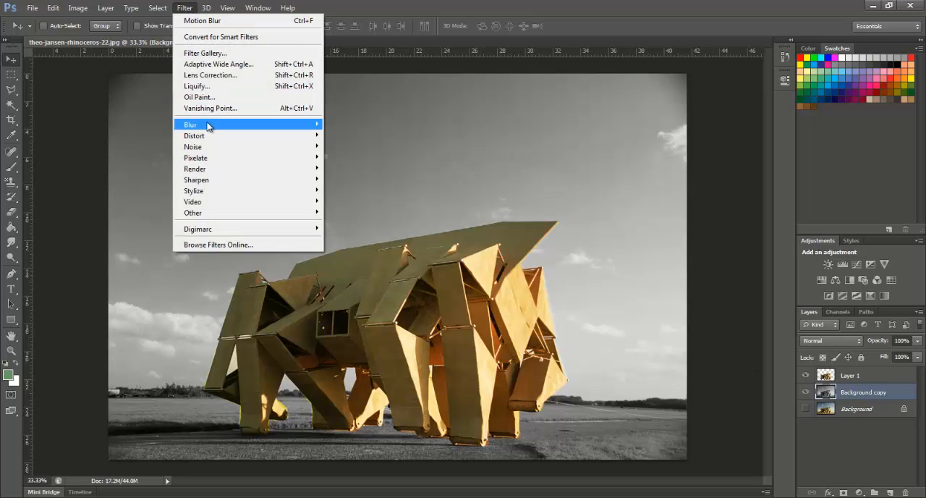
mouse_move(215, 128)
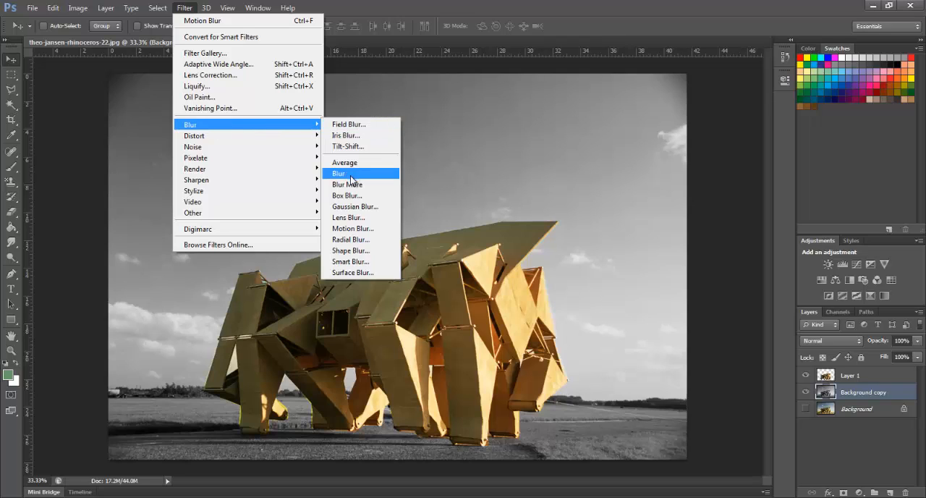
click(350, 228)
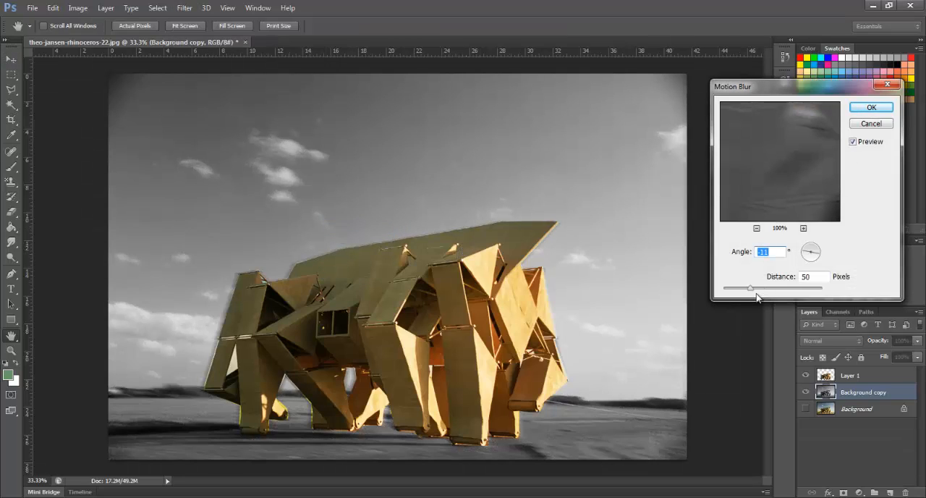
drag(751, 292, 745, 291)
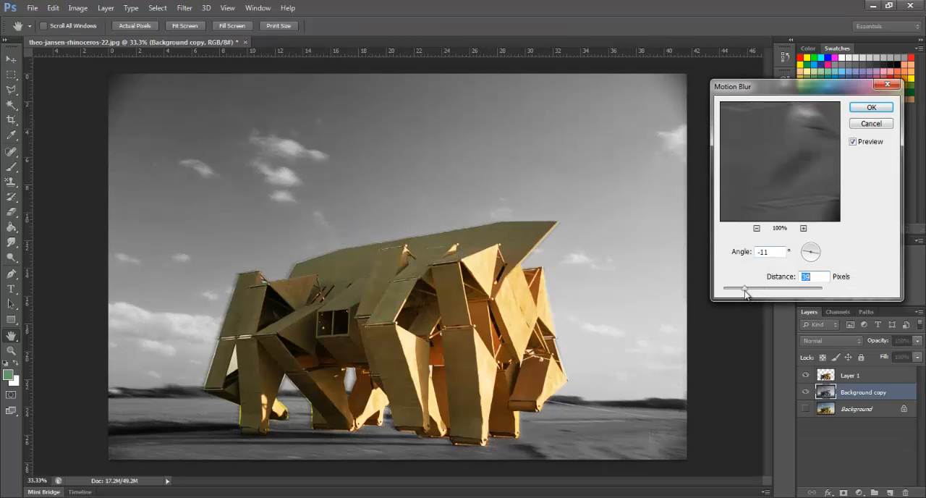
click(822, 261)
click(819, 243)
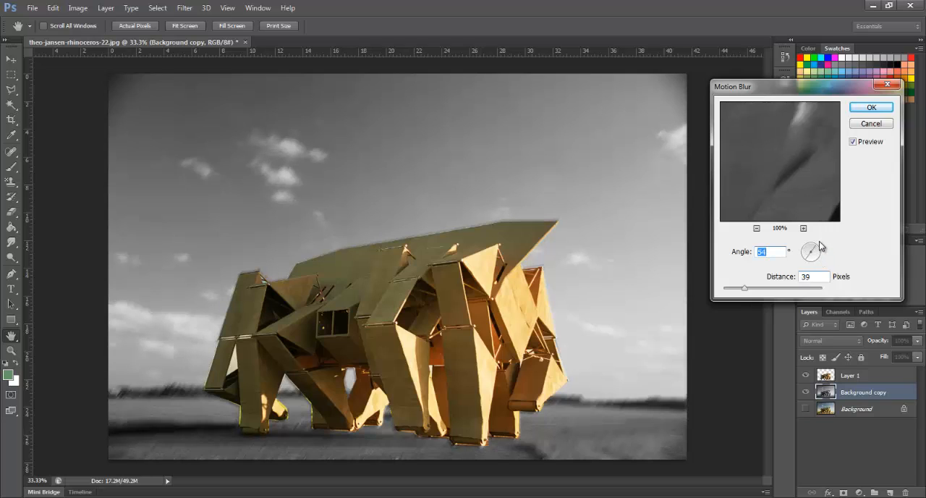
drag(818, 248, 811, 249)
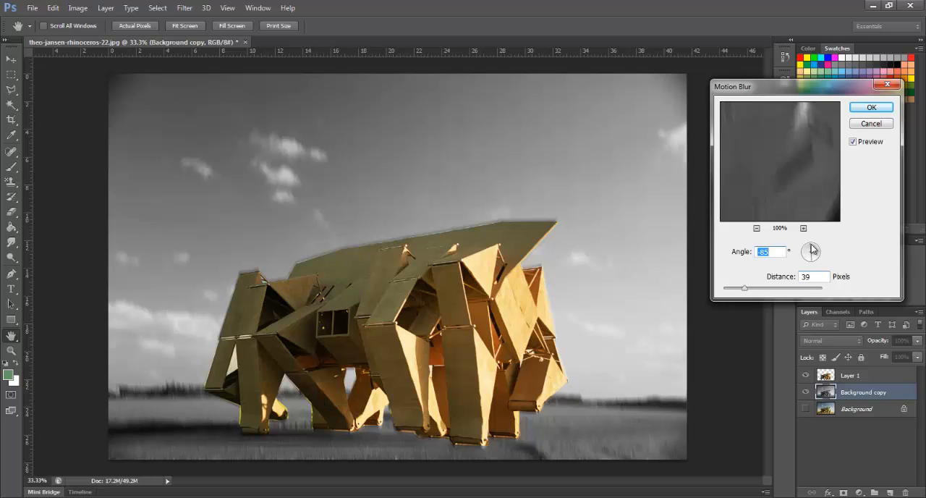
drag(811, 249, 820, 256)
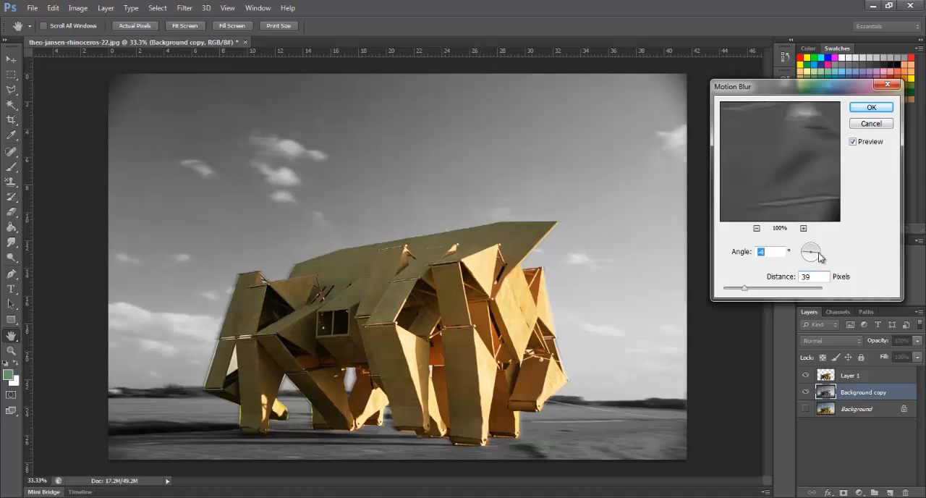
drag(747, 291, 729, 291)
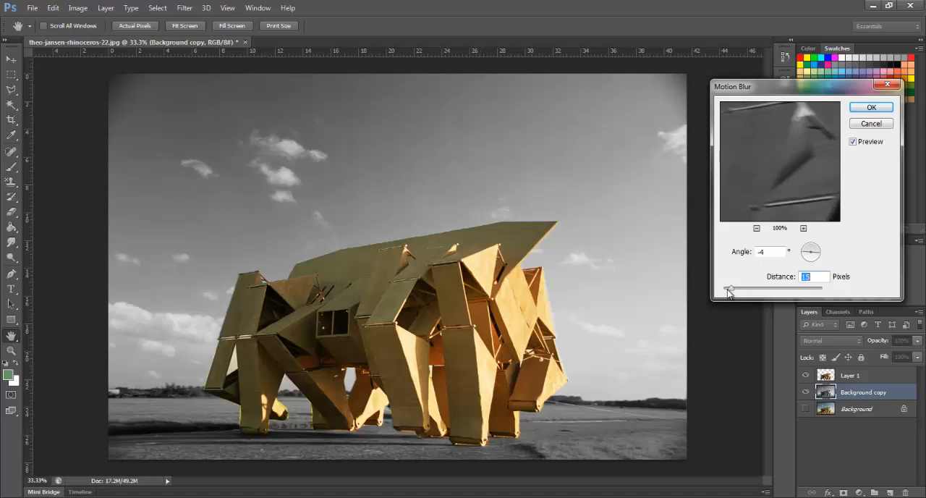
click(871, 107)
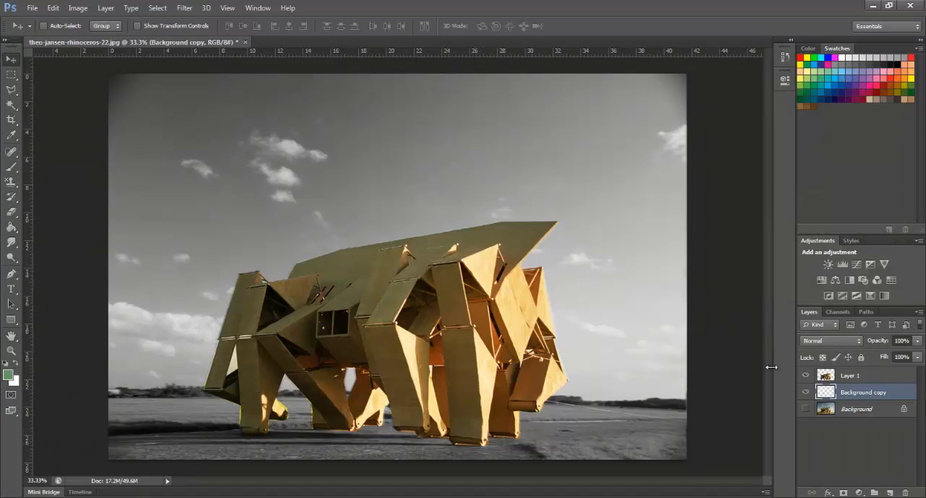
Duplicate the blurred Background copy layer as Background copy 2
right_click(856, 398)
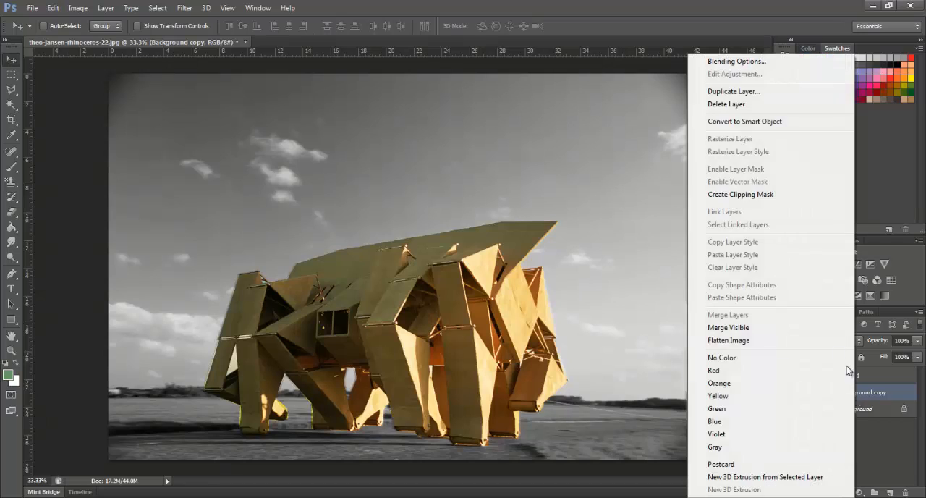
click(746, 93)
click(558, 155)
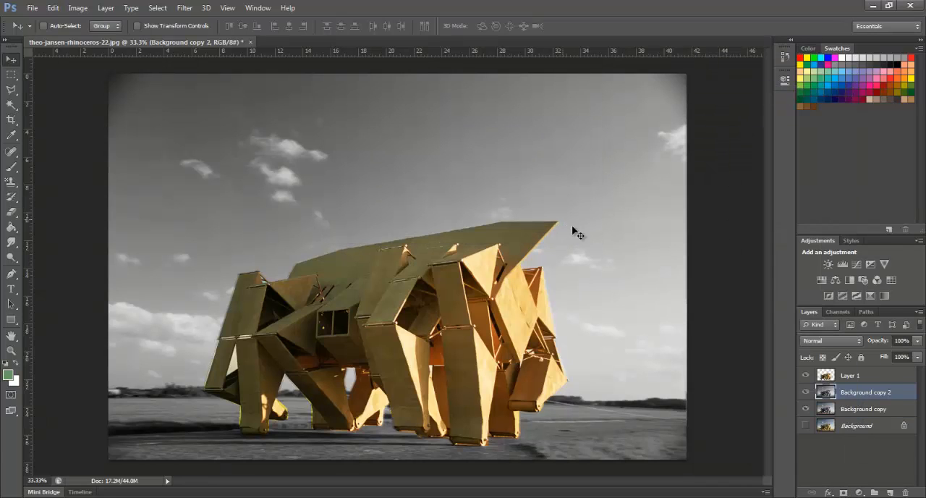
Select the full-width area from the sky down to the horizon on Background copy 2 and reapply the last Motion Blur
click(11, 74)
drag(87, 75, 718, 396)
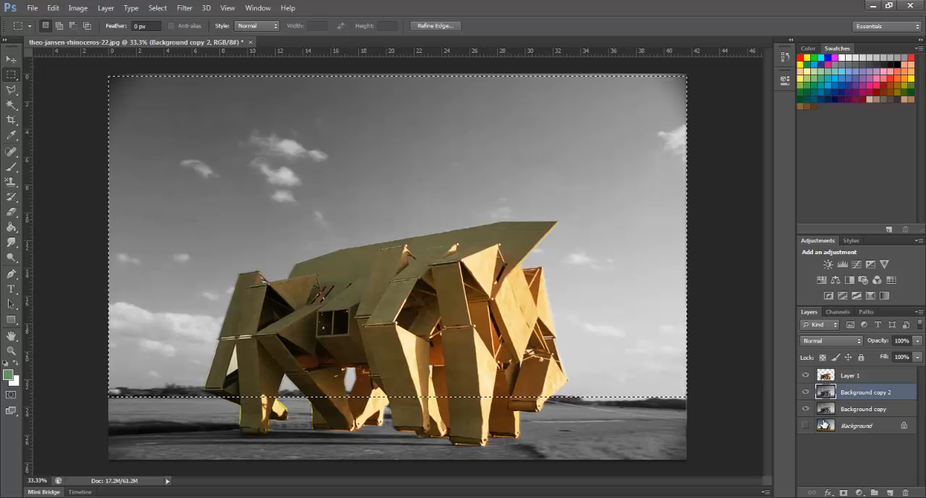
click(186, 8)
mouse_move(290, 124)
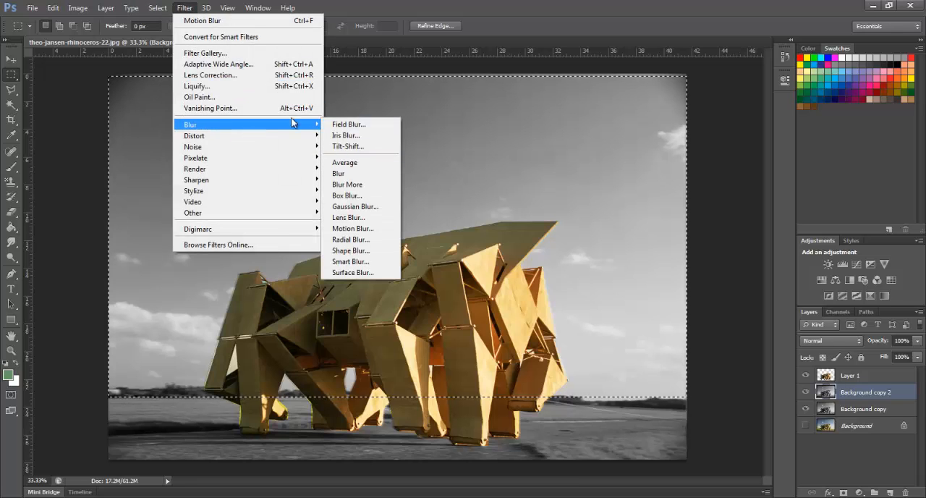
click(217, 21)
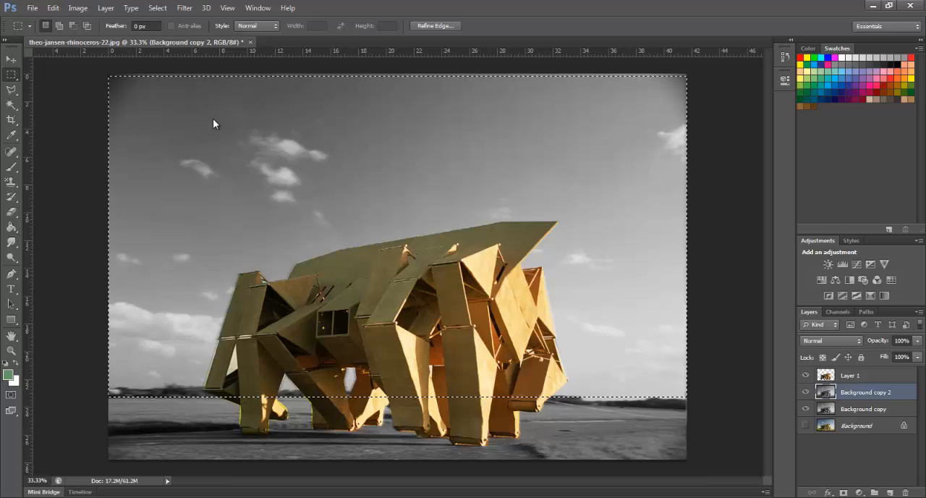
Apply a stronger Motion Blur to the selected sky, angle -4° and distance 248 pixels, and deselect the area
click(183, 9)
click(184, 10)
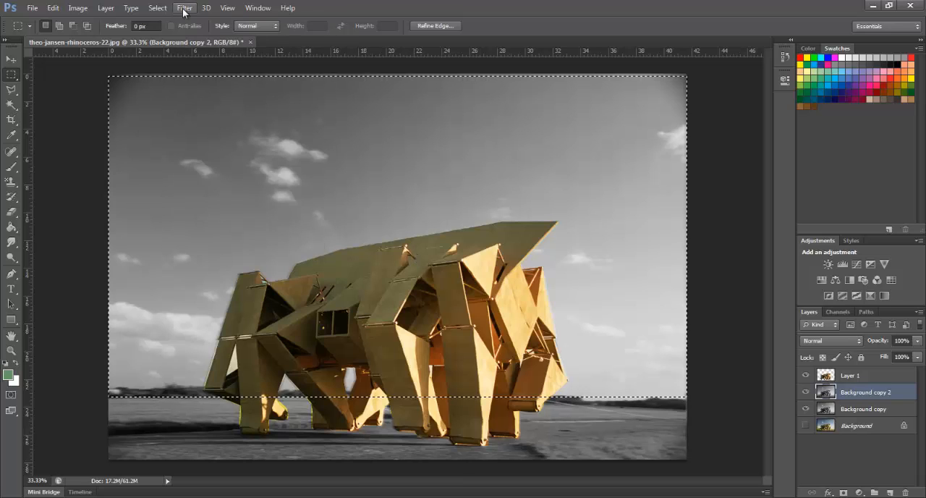
click(183, 9)
mouse_move(290, 125)
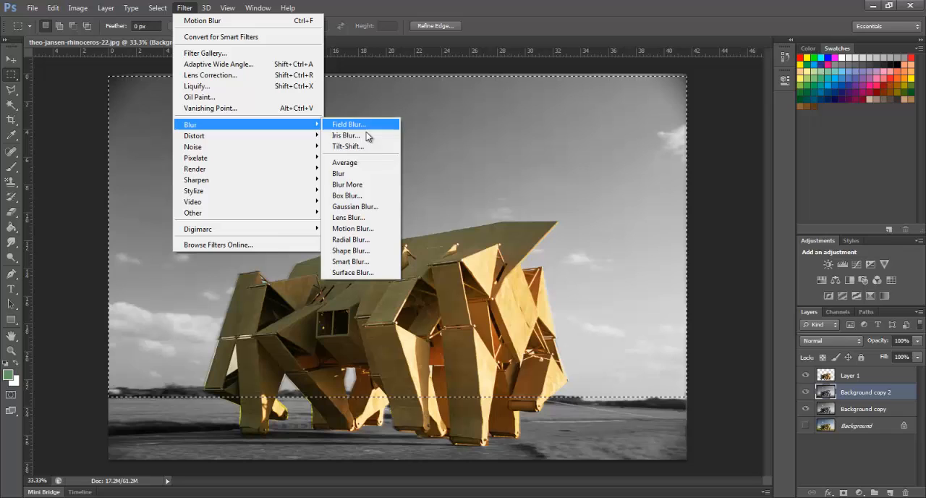
click(353, 227)
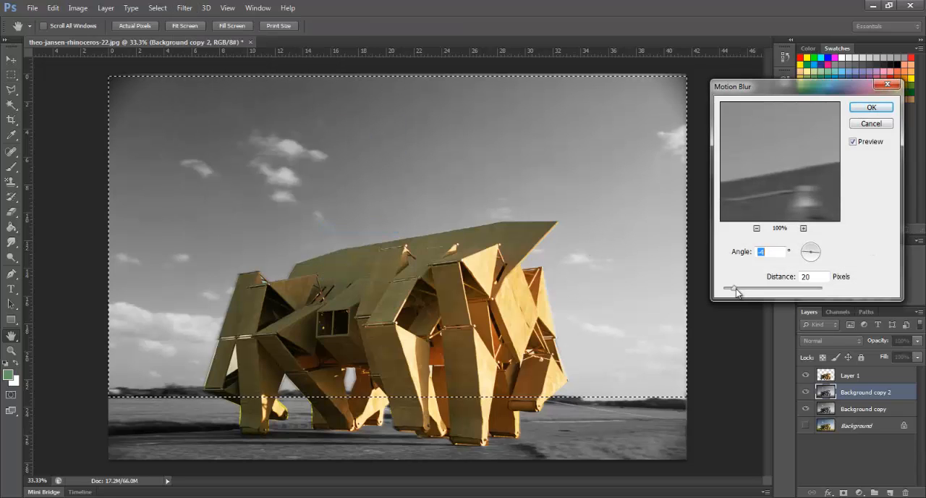
drag(736, 291, 782, 291)
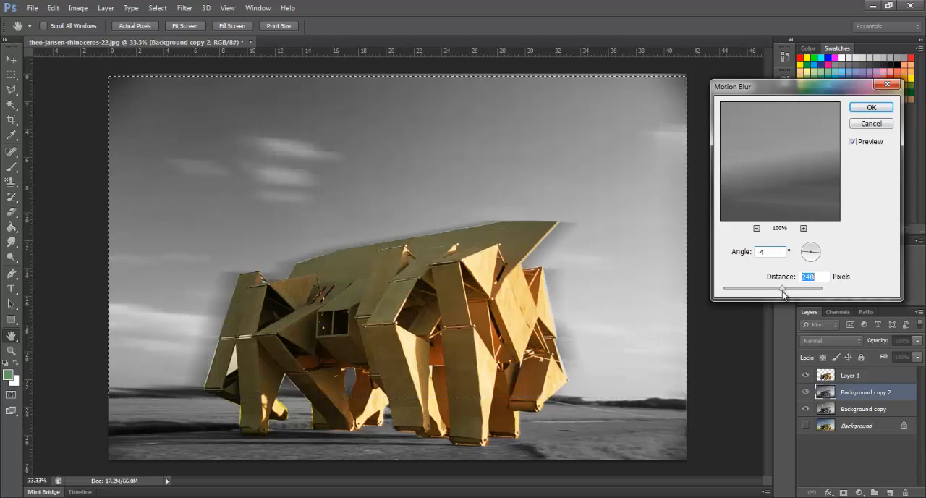
click(874, 109)
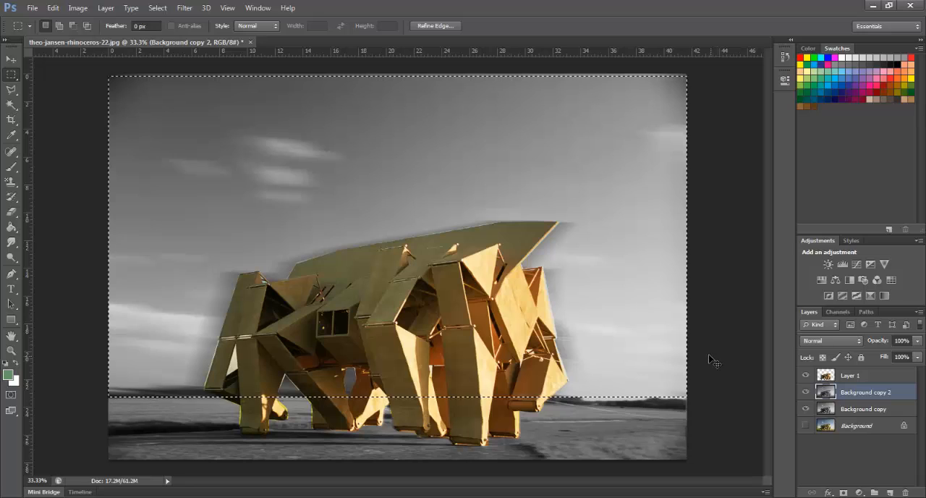
key(ctrl+d)
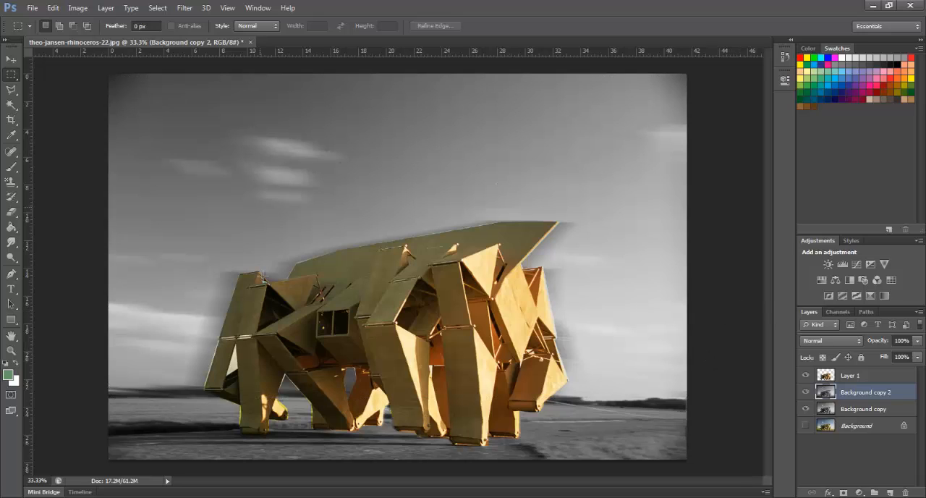
Adjust Layer 1 with Hue/Saturation: hue -4, saturation +42 and lightness -22
click(857, 377)
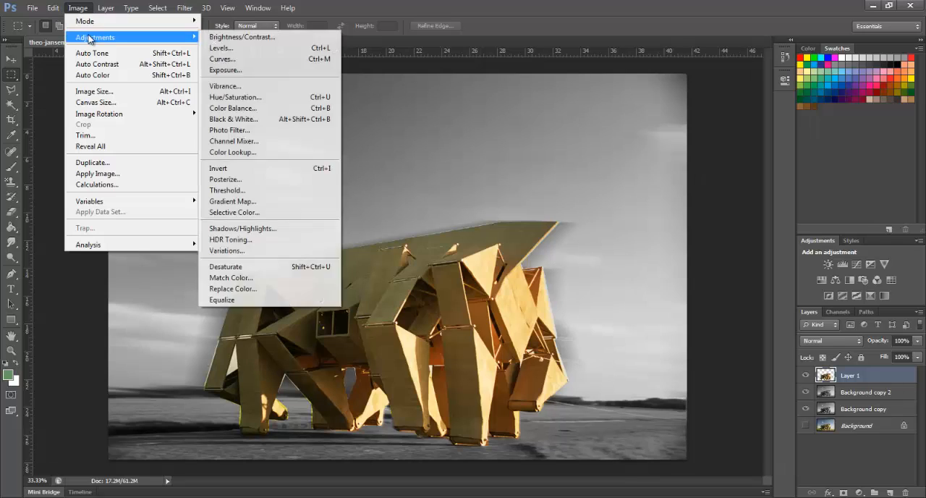
mouse_move(138, 38)
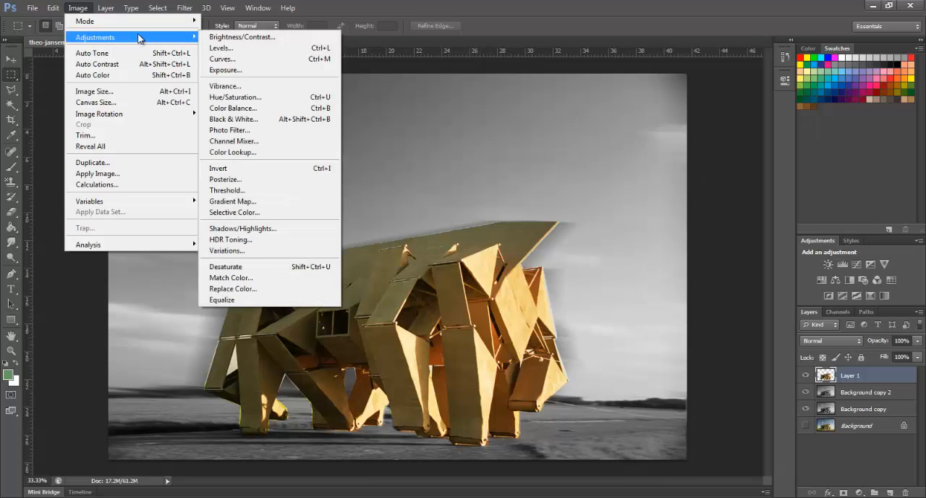
click(299, 96)
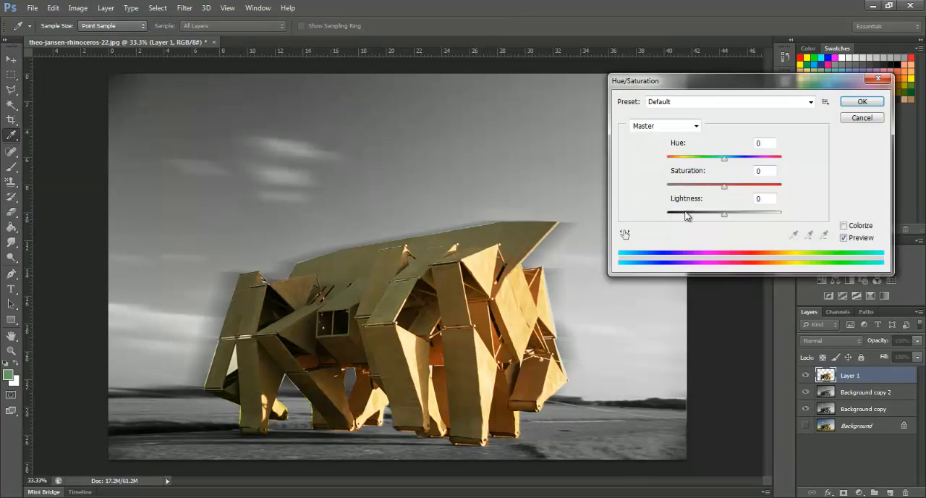
drag(725, 186, 748, 187)
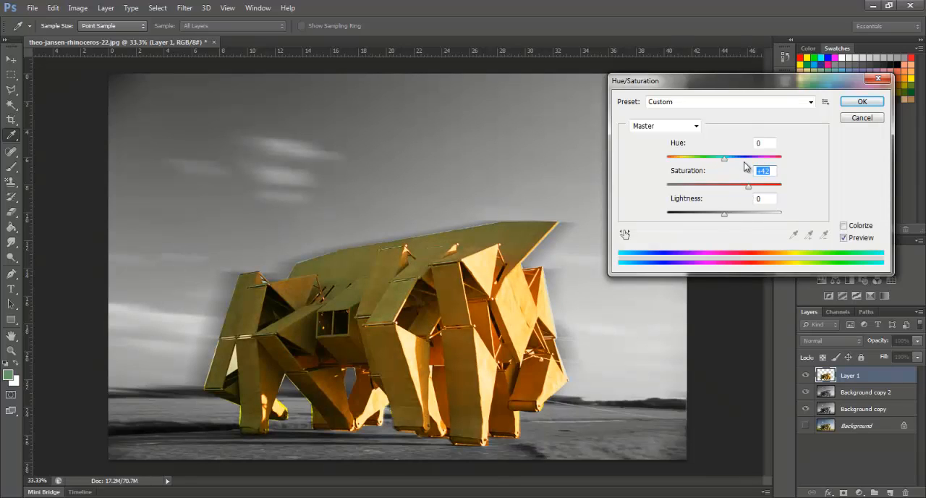
mouse_move(730, 217)
mouse_down()
mouse_move(695, 223)
mouse_move(743, 226)
mouse_move(711, 221)
mouse_up()
mouse_move(724, 161)
mouse_down()
mouse_move(806, 174)
mouse_move(680, 177)
mouse_move(728, 171)
mouse_up()
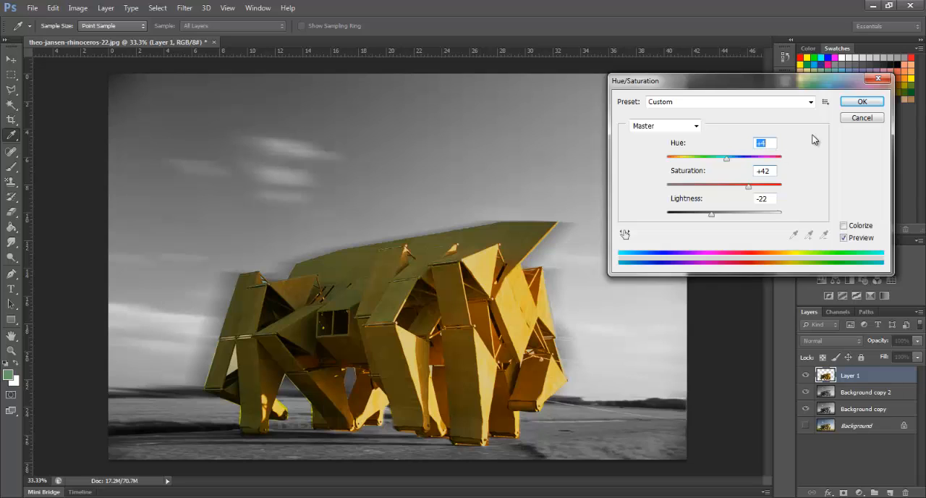
drag(728, 164, 723, 172)
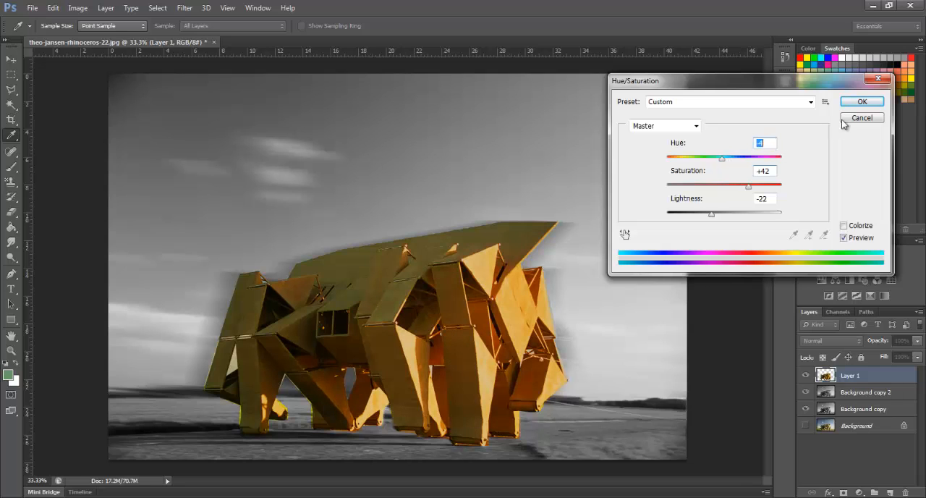
click(862, 101)
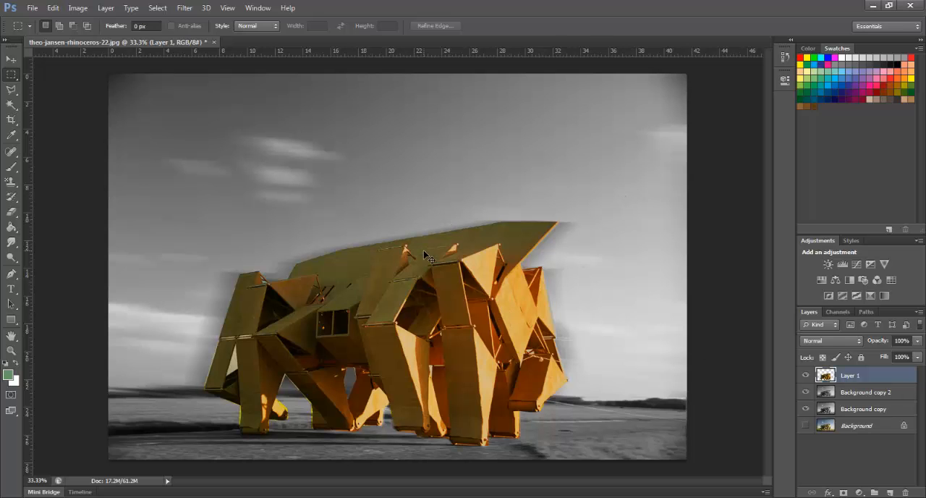
Select the cyan fringe along the roof's upper edge on Layer 1 using the Magic Wand with tolerance 50, delete it and deselect
scroll(427, 254, up, 4)
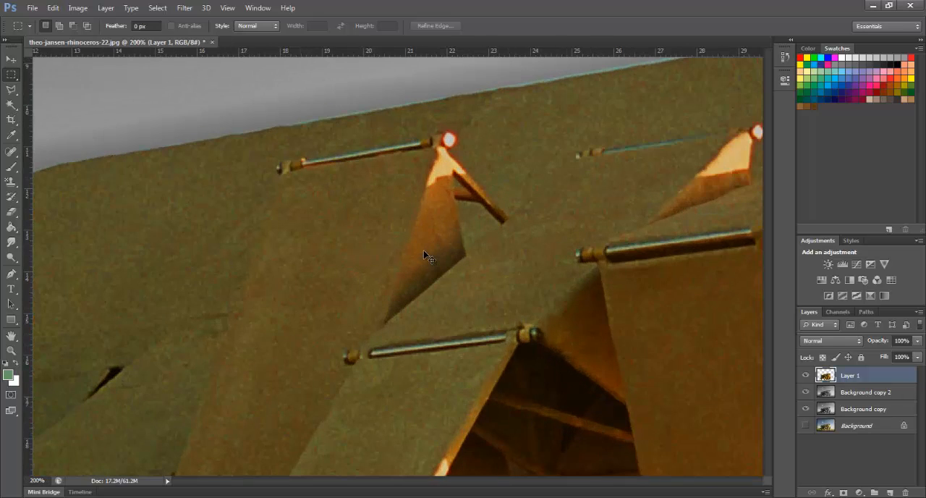
scroll(423, 250, up, 3)
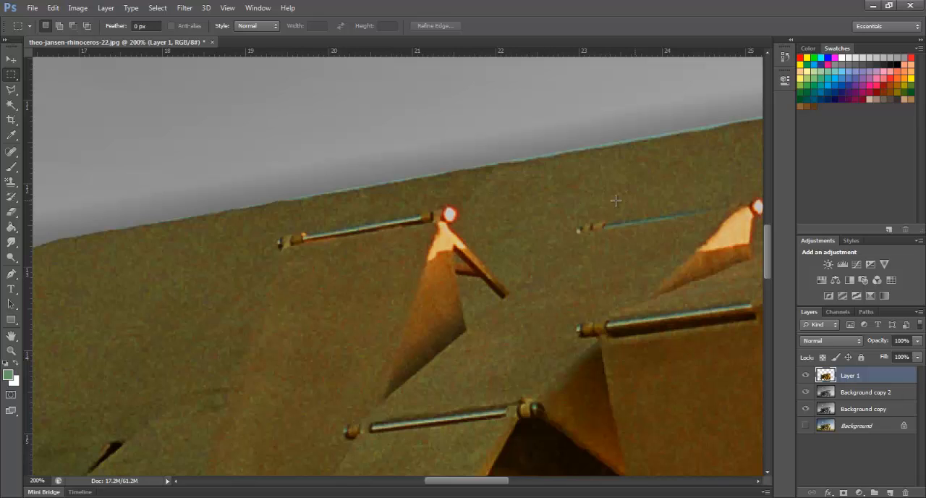
key(w)
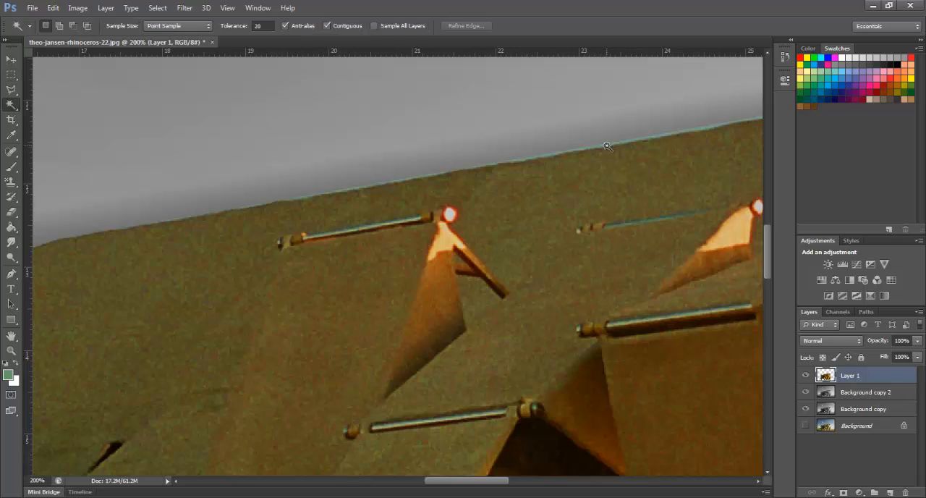
click(607, 146)
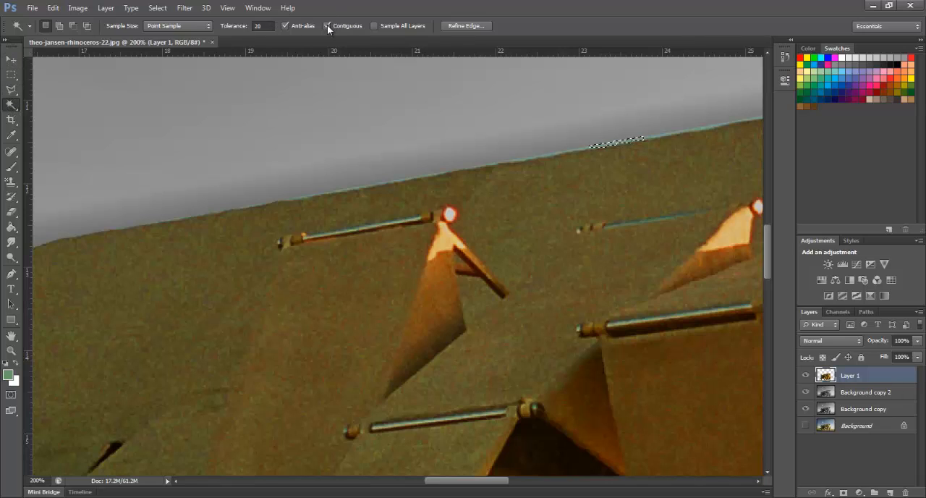
shift+click(667, 137)
click(237, 32)
text(50)
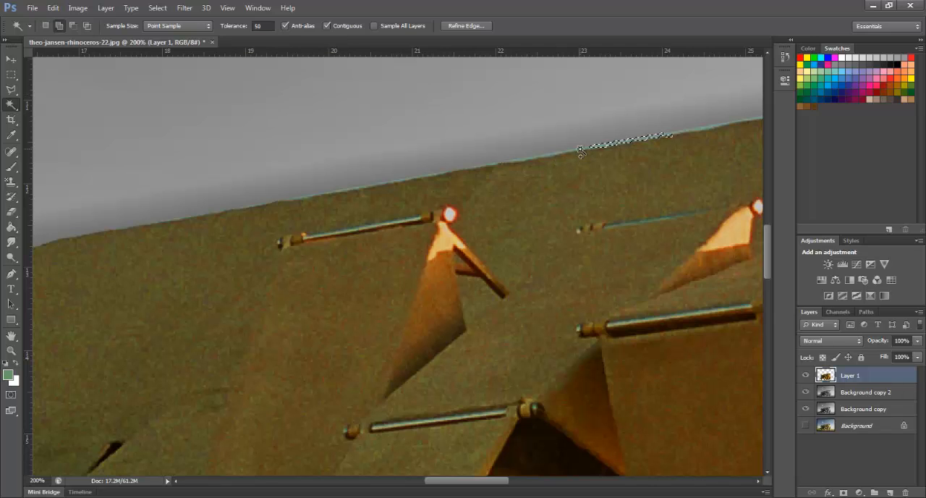
shift+click(492, 162)
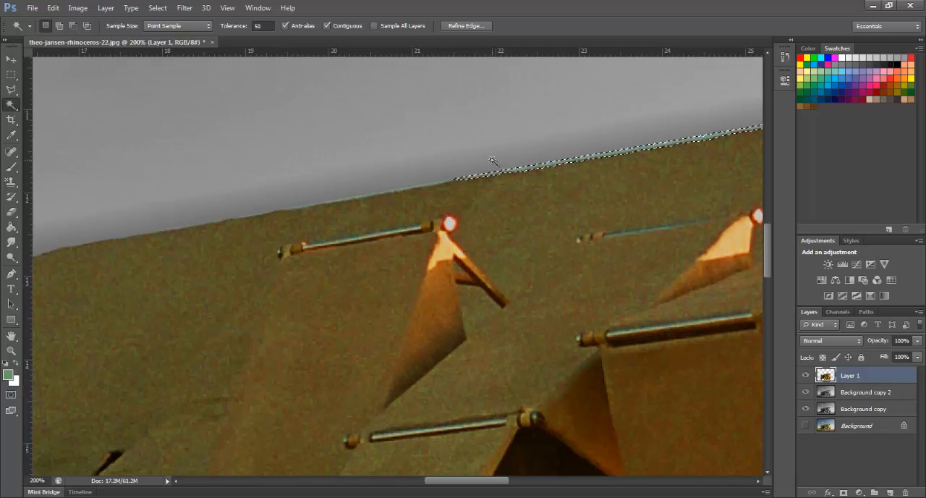
key(ctrl+minus)
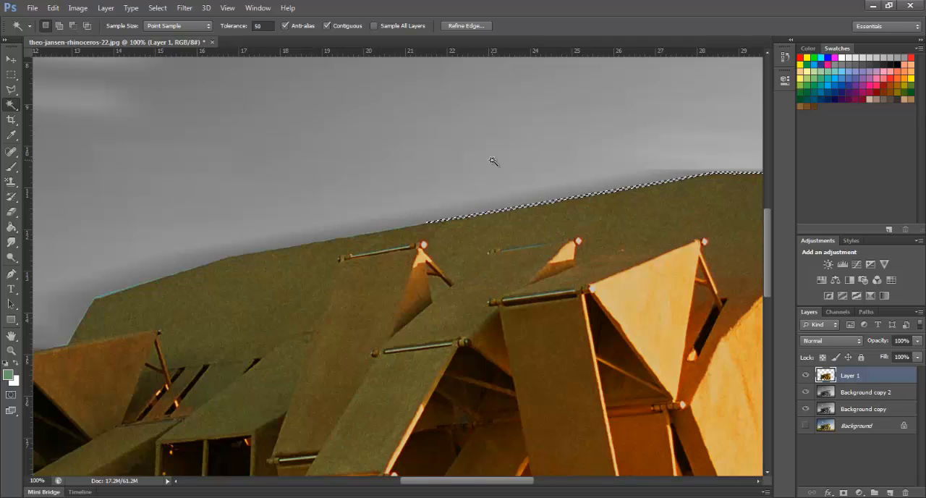
key(ctrl+d)
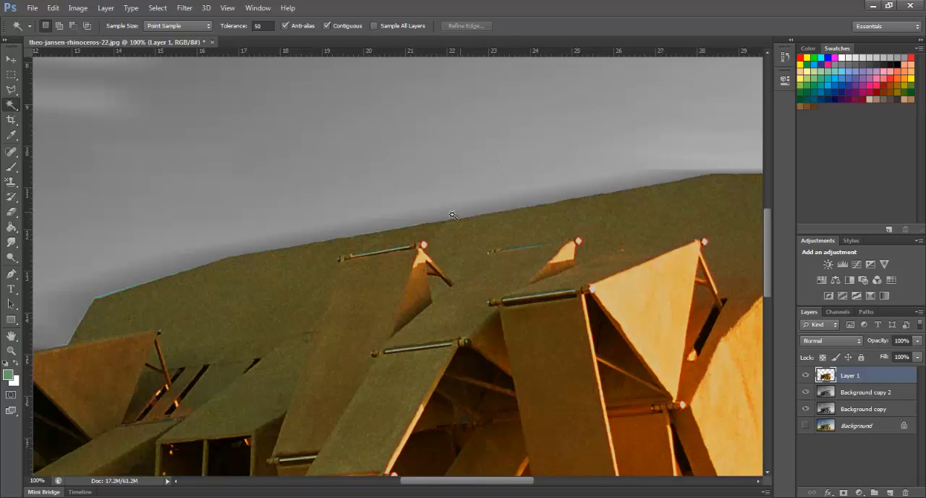
Select and delete the remaining cyan fringe pieces along the front half of the cutout's roof edge, and clear the selection
click(403, 230)
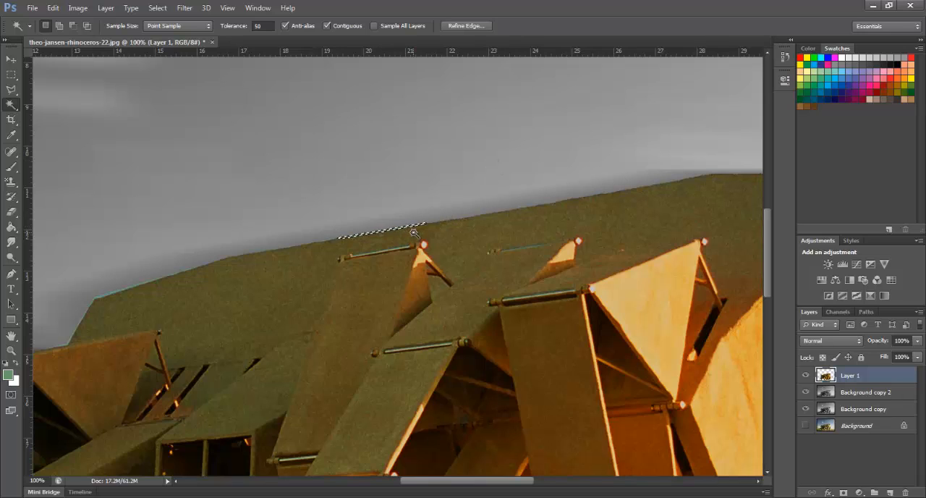
click(102, 297)
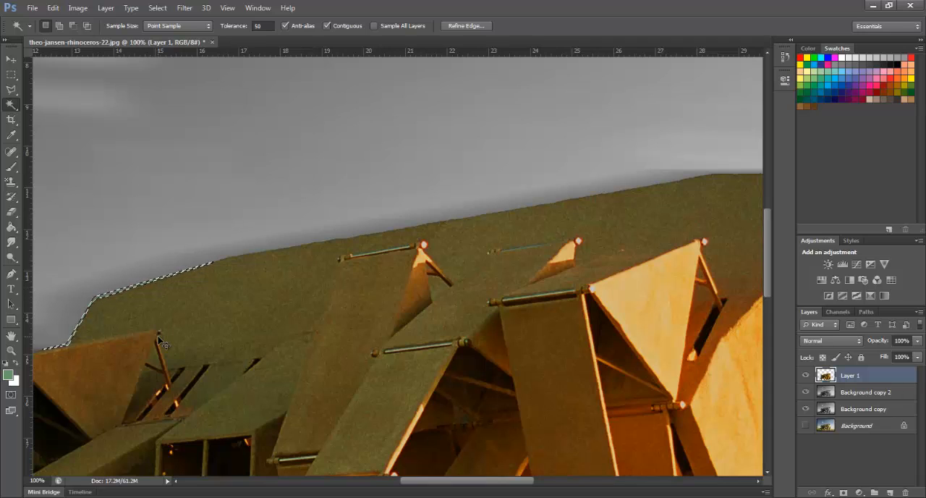
key(ctrl+d)
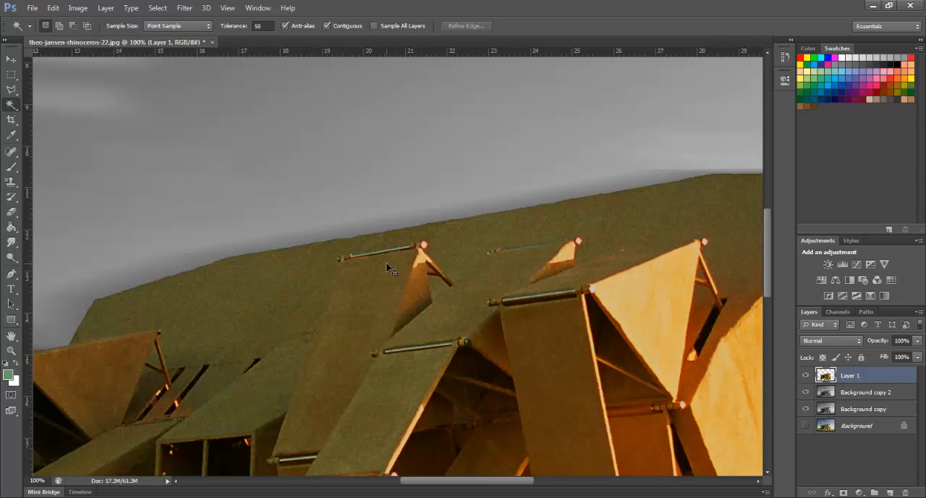
Duplicate the original Background layer as Background copy 3, place it above Layer 1 and make it visible
scroll(389, 269, down, 3)
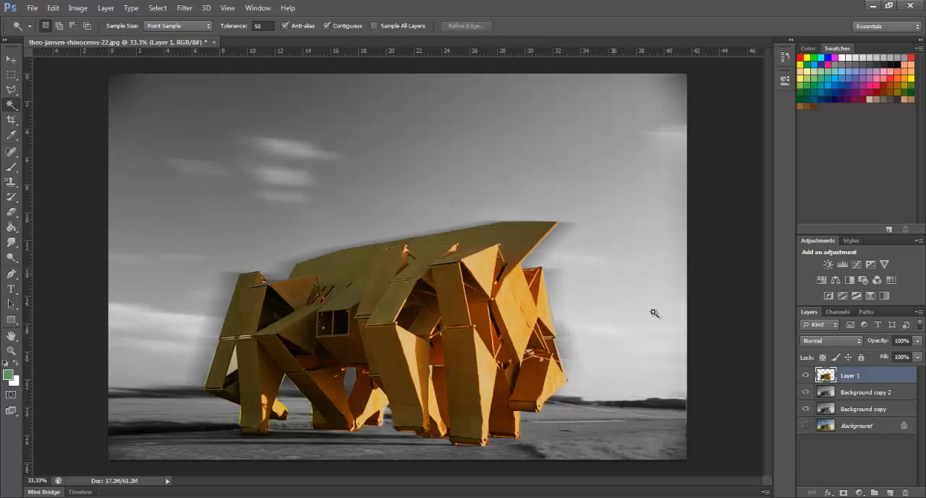
click(859, 427)
right_click(859, 427)
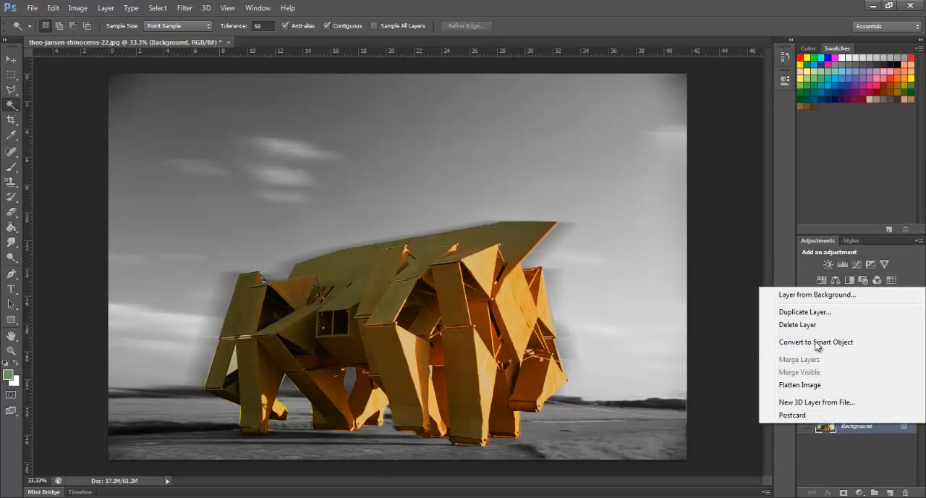
click(807, 312)
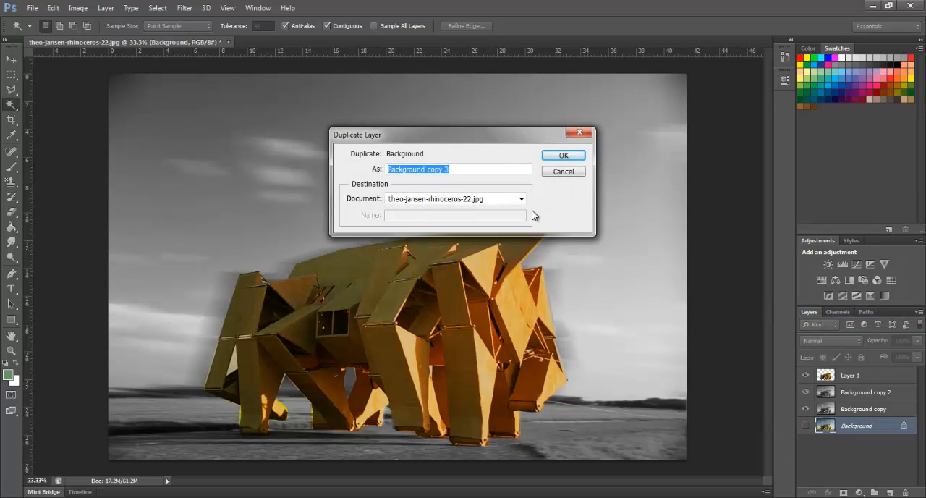
click(552, 157)
drag(847, 427, 849, 373)
click(806, 375)
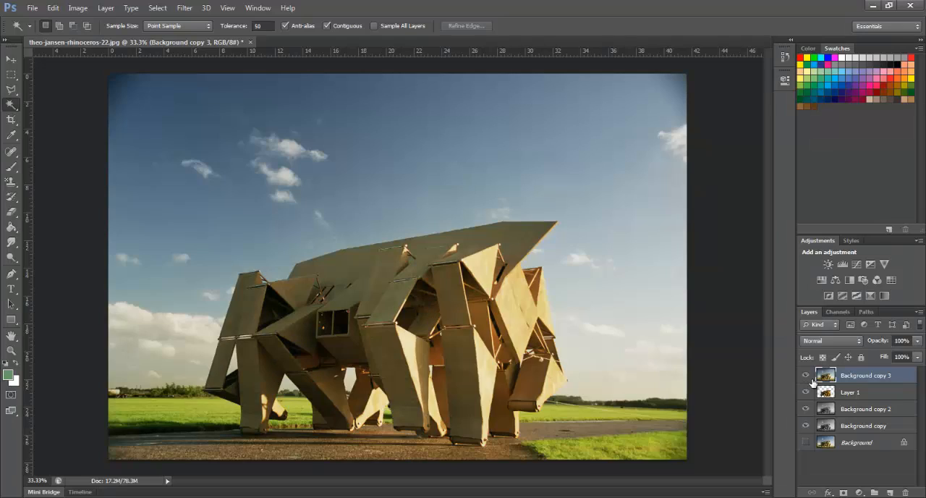
Open the Filter Gallery for Background copy 3 and show the whole image in the preview at 33.3%
click(185, 8)
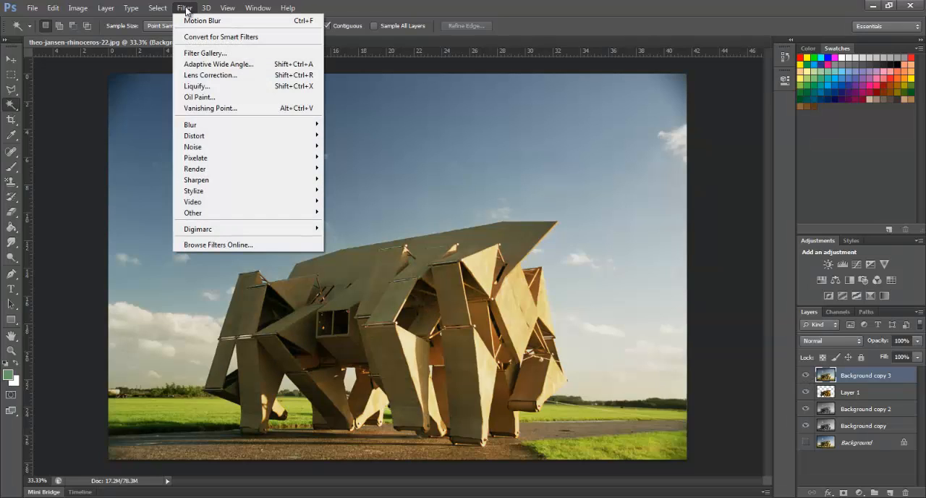
click(199, 55)
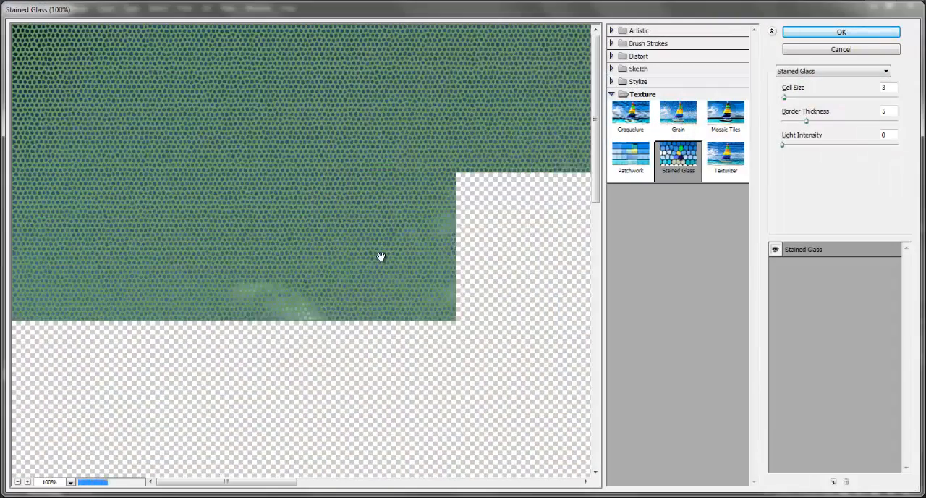
key(ctrl+minus)
key(ctrl+minus)
key(ctrl+minus)
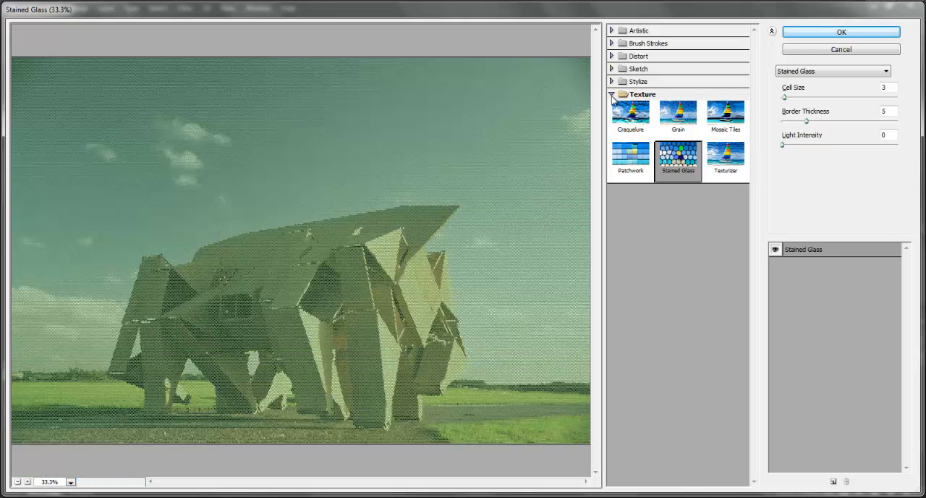
Try the Craquelure texture and the Glowing Edges stylize filter on Background copy 3
click(629, 121)
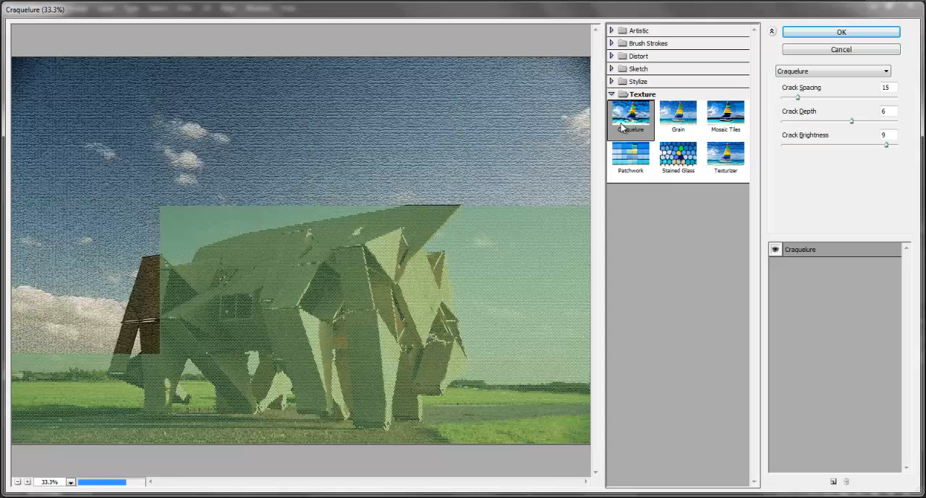
click(650, 82)
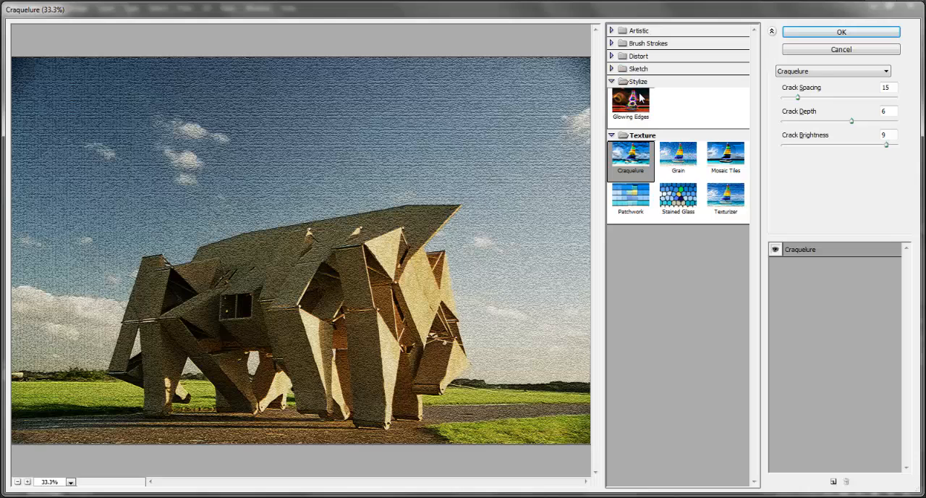
click(640, 98)
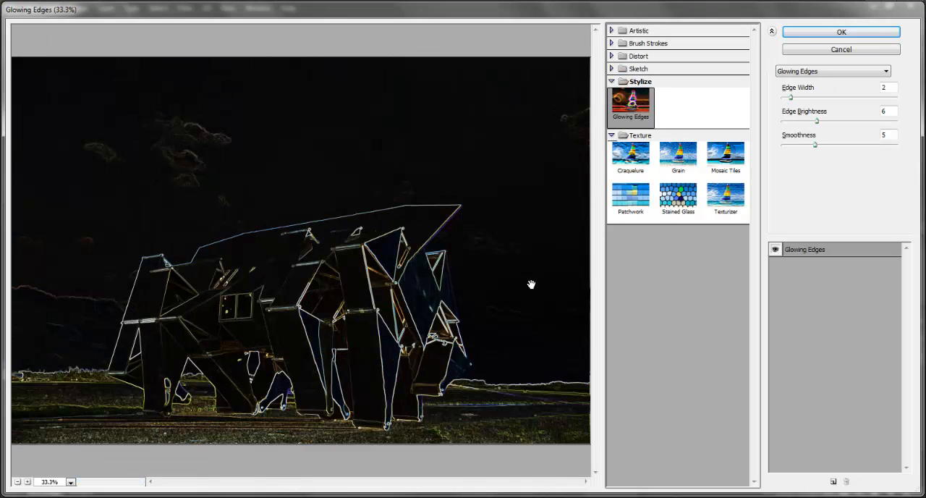
Try the Sketch filters Stamp, Photocopy, Torn Edges and Plaster on Background copy 3
click(648, 73)
click(726, 217)
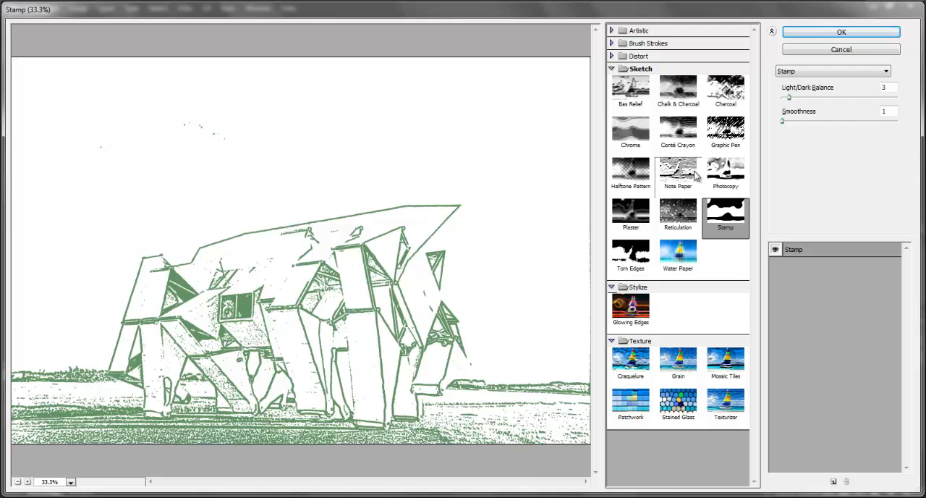
click(727, 171)
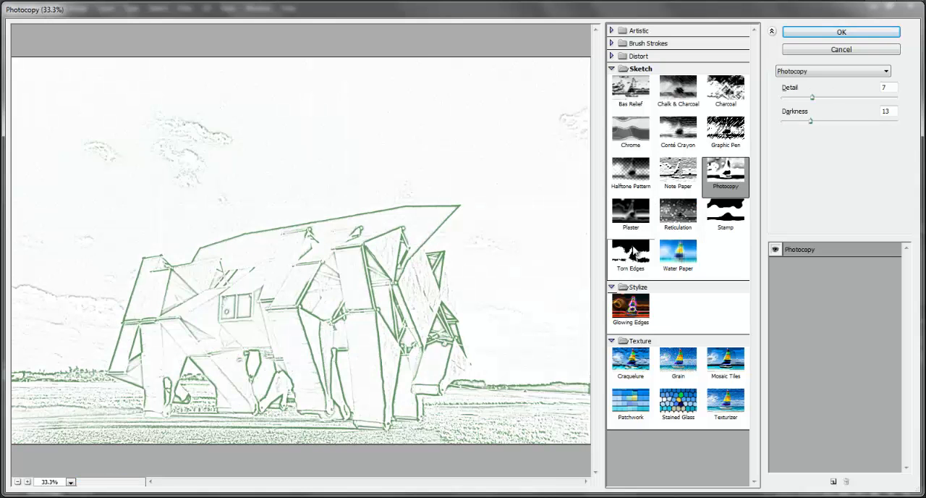
click(630, 251)
click(636, 205)
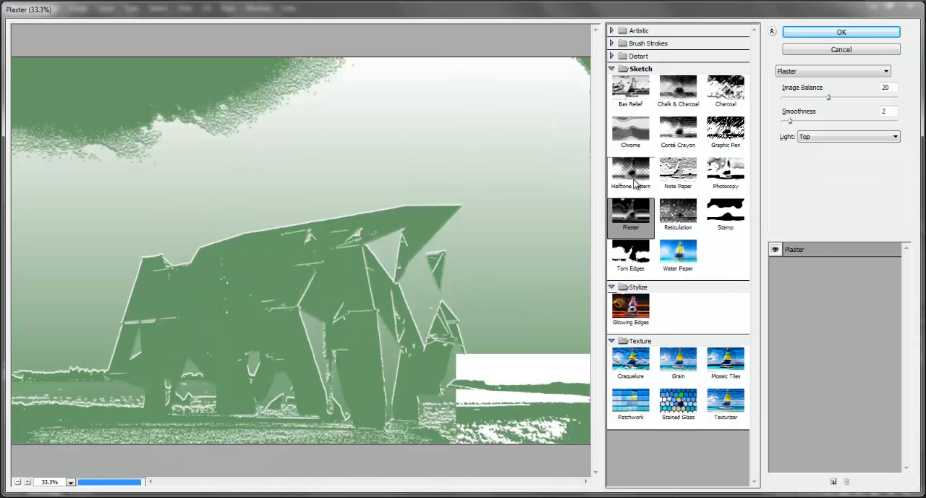
Try the Sketch filters Halftone Pattern and Chrome on Background copy 3, inspecting the halftone pattern at 300%
click(631, 172)
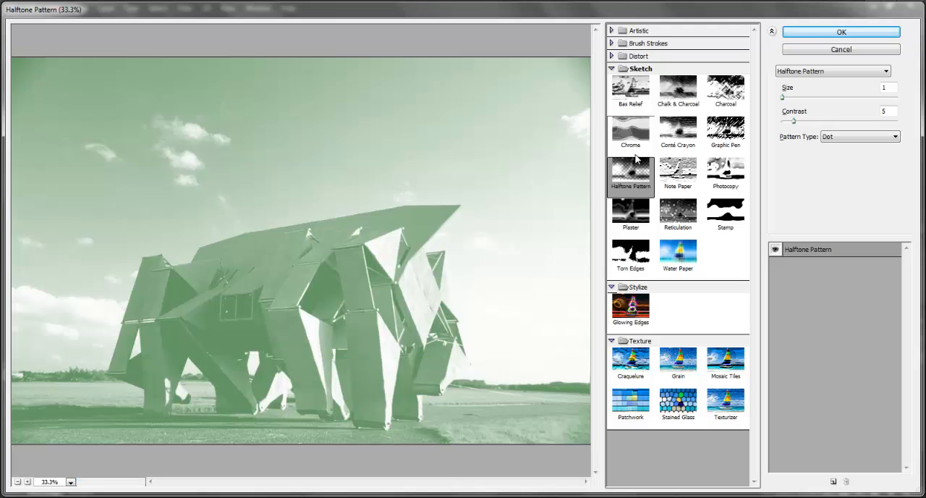
key(ctrl+plus)
key(ctrl+plus)
key(ctrl+plus)
key(ctrl+plus)
key(ctrl+plus)
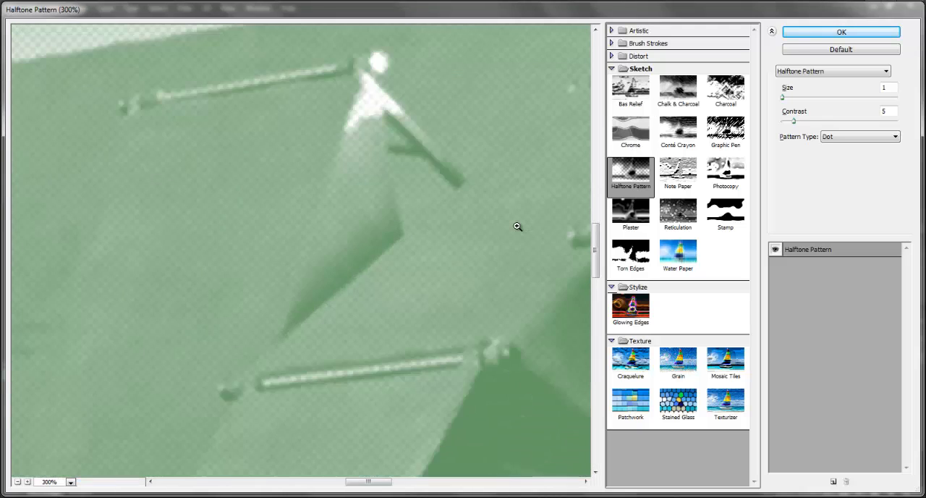
key(ctrl+minus)
key(ctrl+minus)
key(ctrl+minus)
key(ctrl+minus)
key(ctrl+minus)
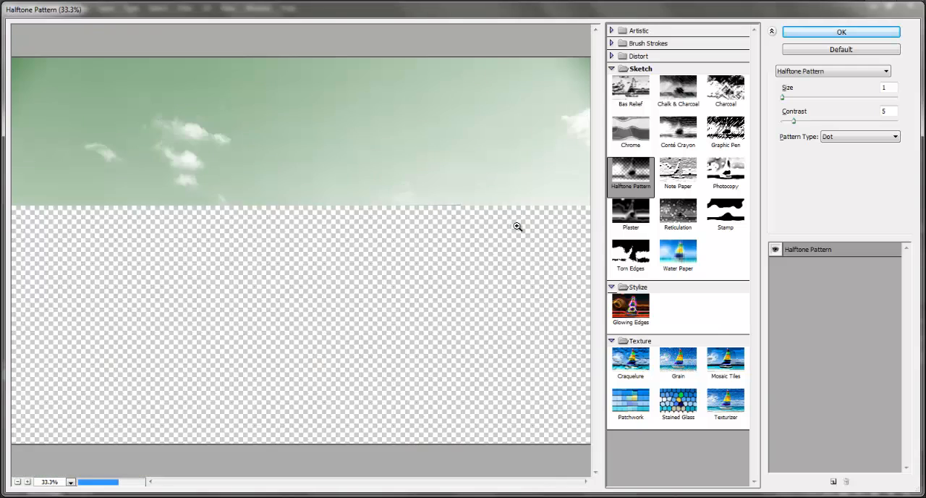
click(631, 136)
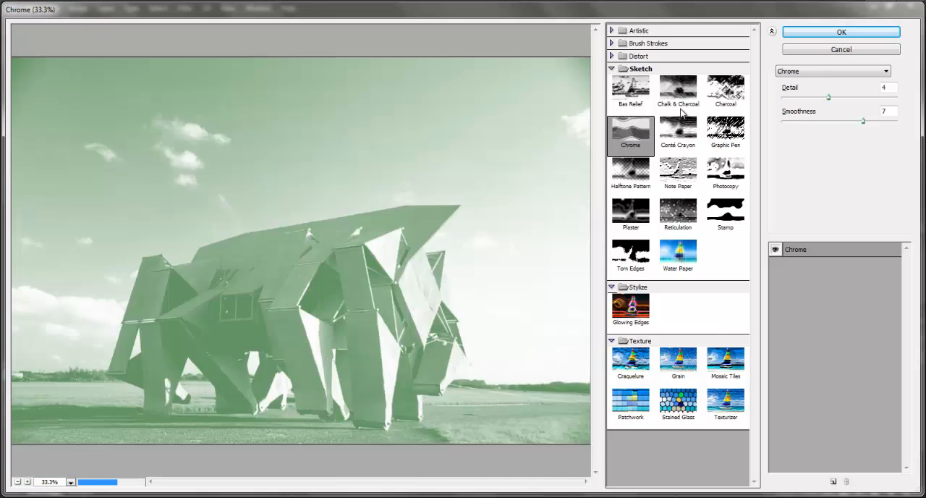
Try the Distort filters Glass, Ocean Ripple and Diffuse Glow on Background copy 3
click(644, 58)
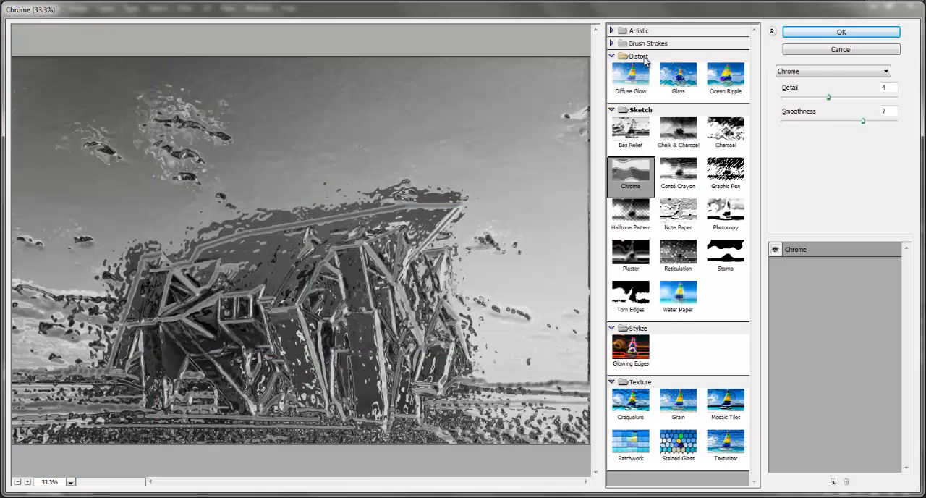
click(679, 85)
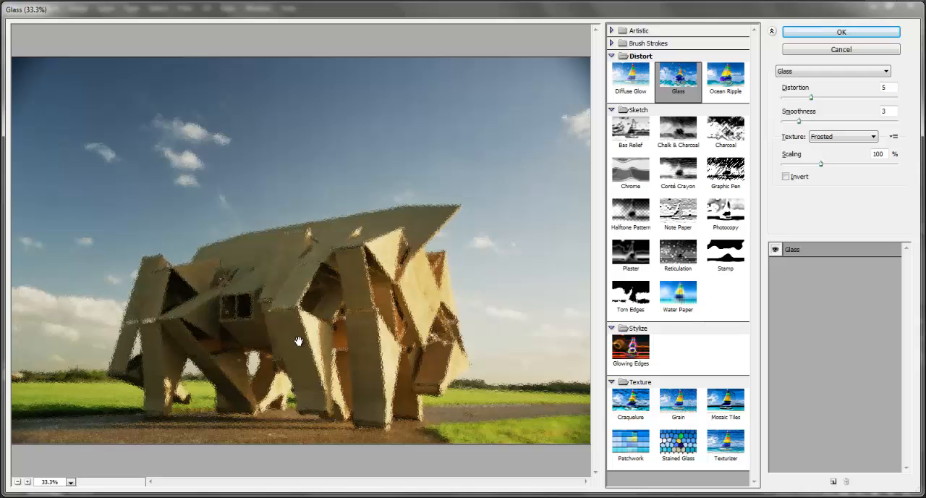
click(722, 81)
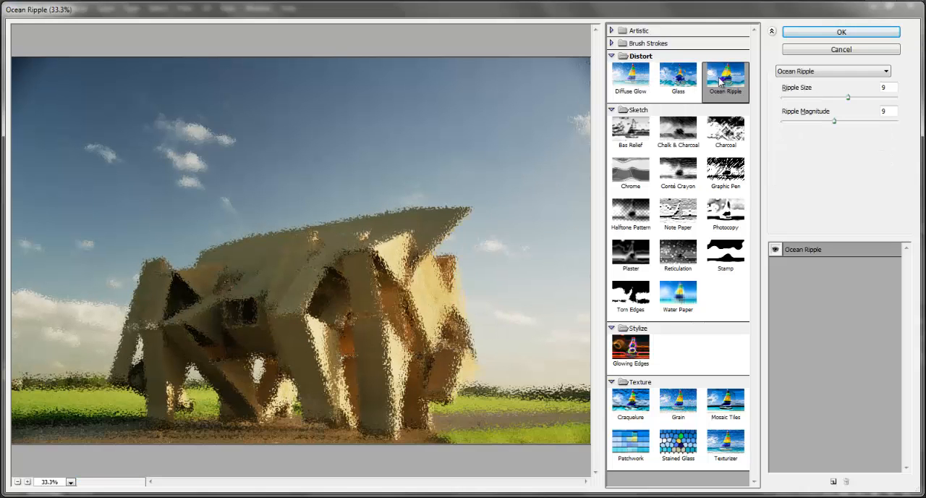
click(639, 82)
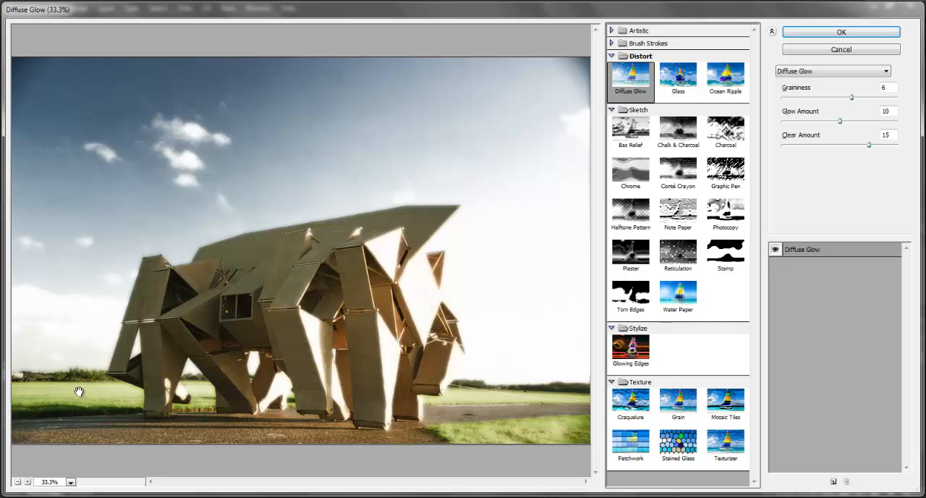
Try the Sumi-e brush-stroke filter with stroke width 8, stroke pressure 1 and contrast 11
click(649, 45)
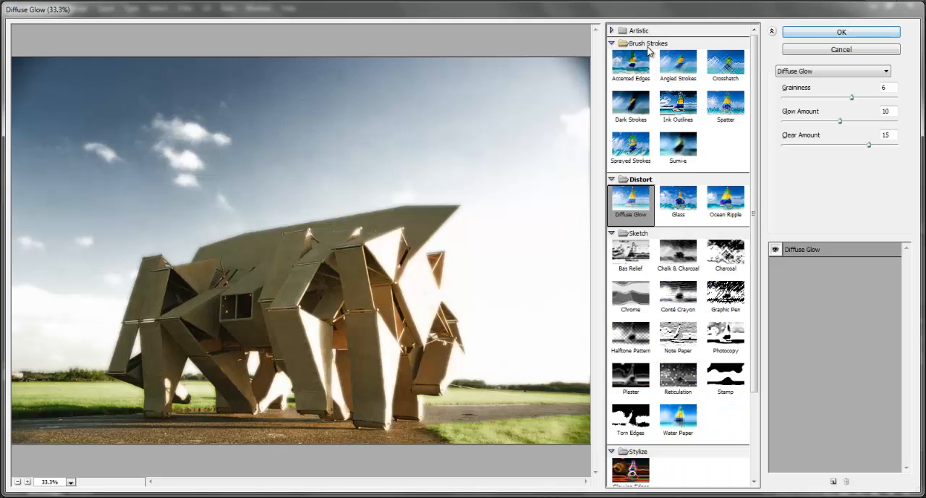
click(678, 148)
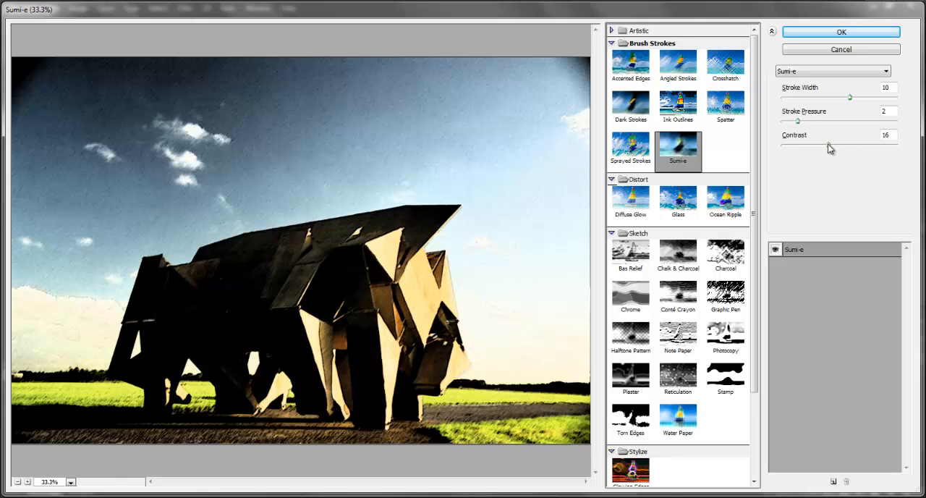
mouse_move(830, 147)
mouse_down()
mouse_move(793, 148)
mouse_move(814, 149)
mouse_up()
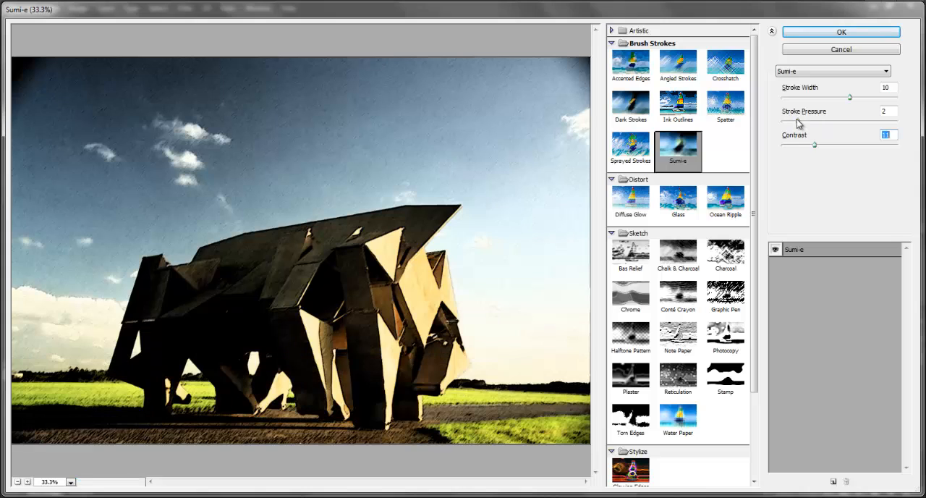
mouse_move(849, 98)
mouse_down()
mouse_move(832, 98)
mouse_move(847, 128)
mouse_move(862, 128)
mouse_up()
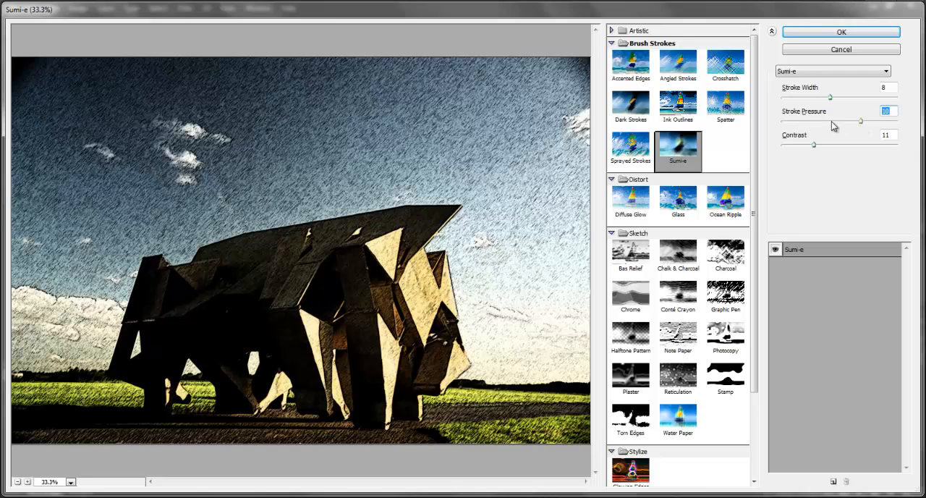
drag(863, 124, 787, 128)
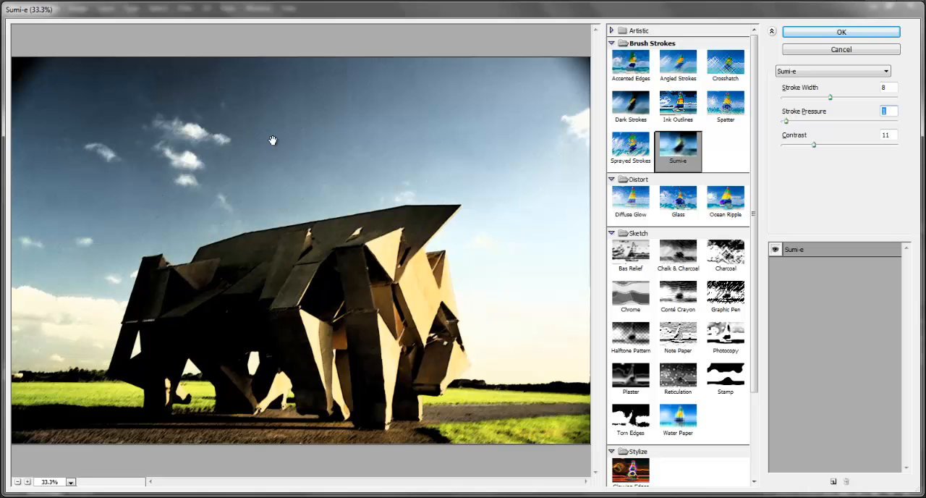
Try the Accented Edges brush-stroke filter and the Artistic filters Cutout and Dry Brush on Background copy 3
click(631, 66)
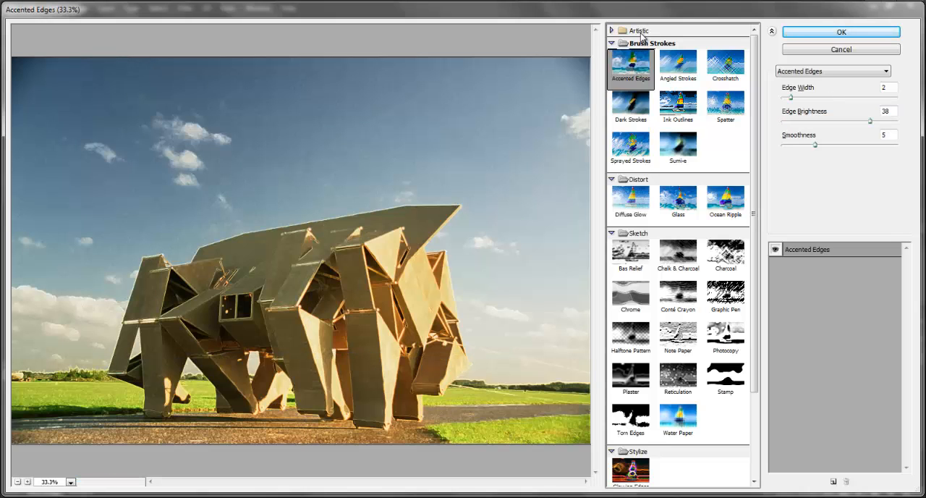
click(635, 31)
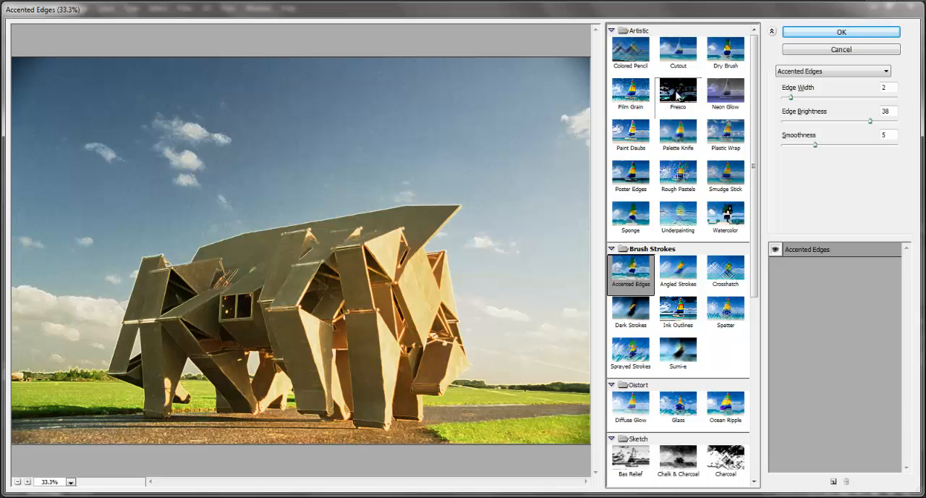
click(686, 55)
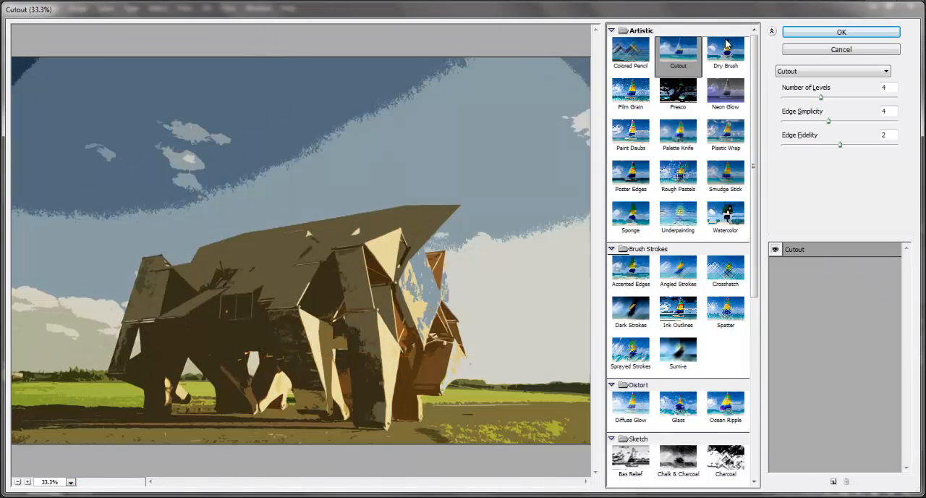
click(727, 50)
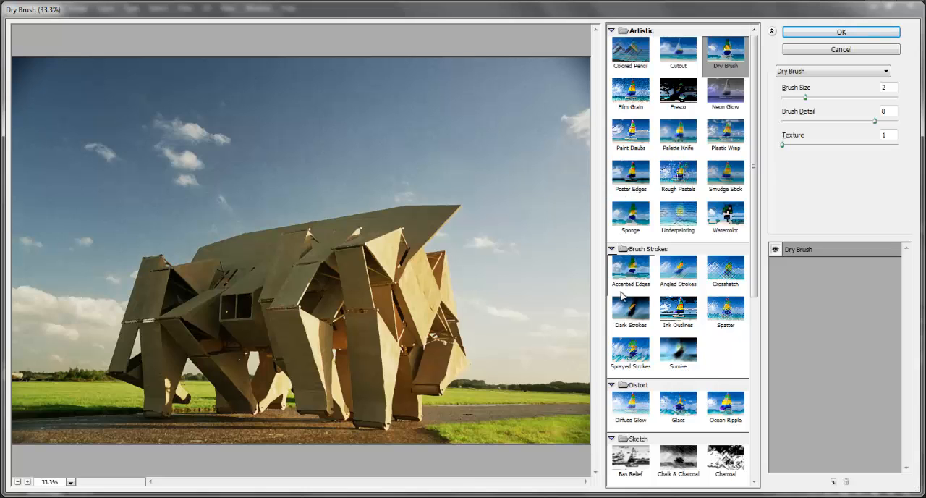
Apply Diffuse Glow to Background copy 3 with graininess 6, glow amount 10 and clear amount 15
click(632, 415)
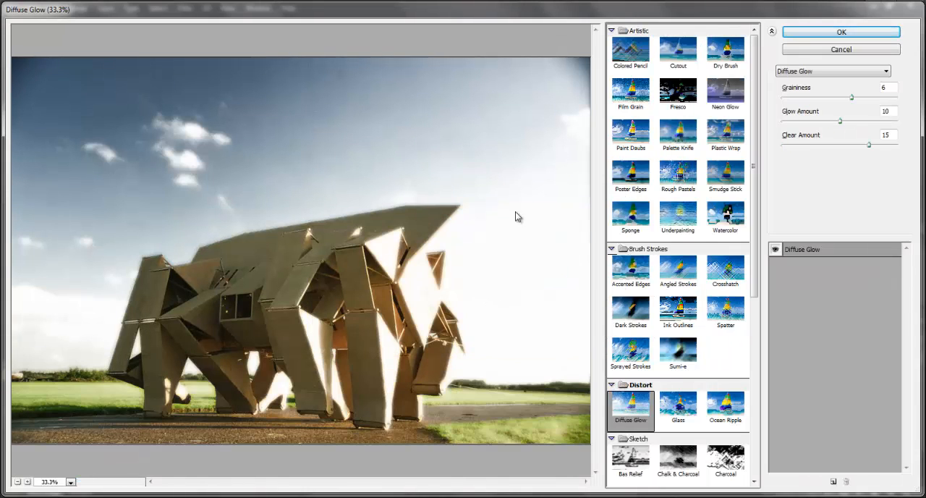
click(841, 32)
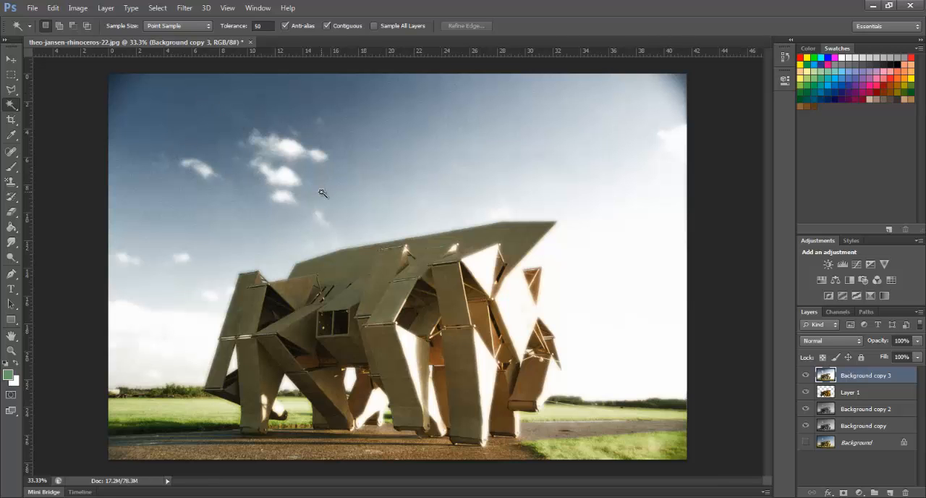
Open the images man-04 and man-08 together from the people folder
key(ctrl+o)
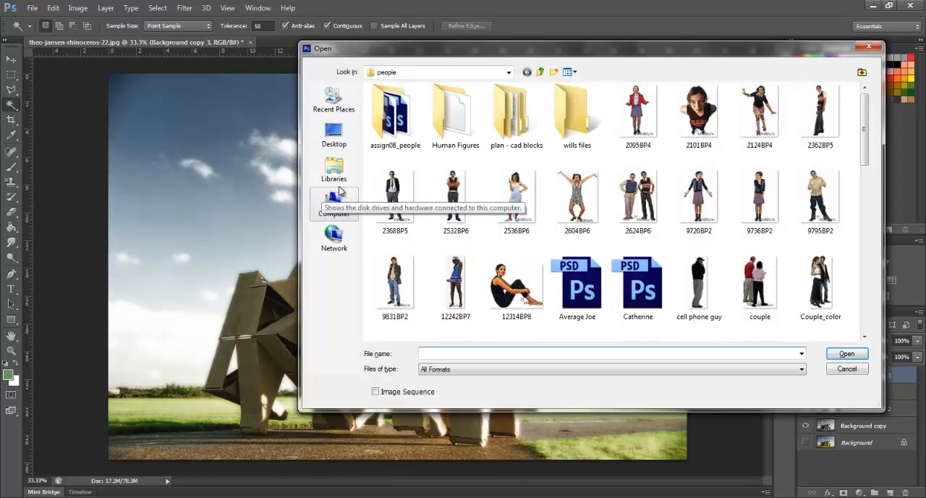
click(511, 72)
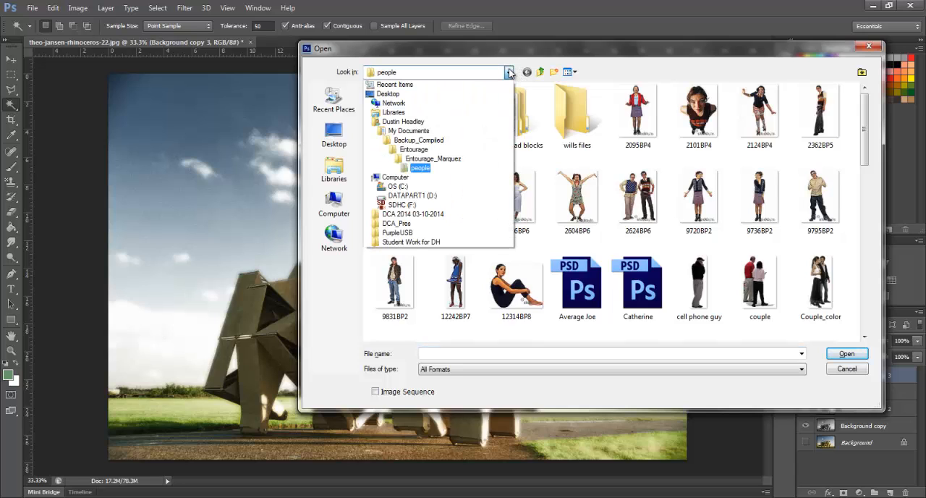
click(659, 48)
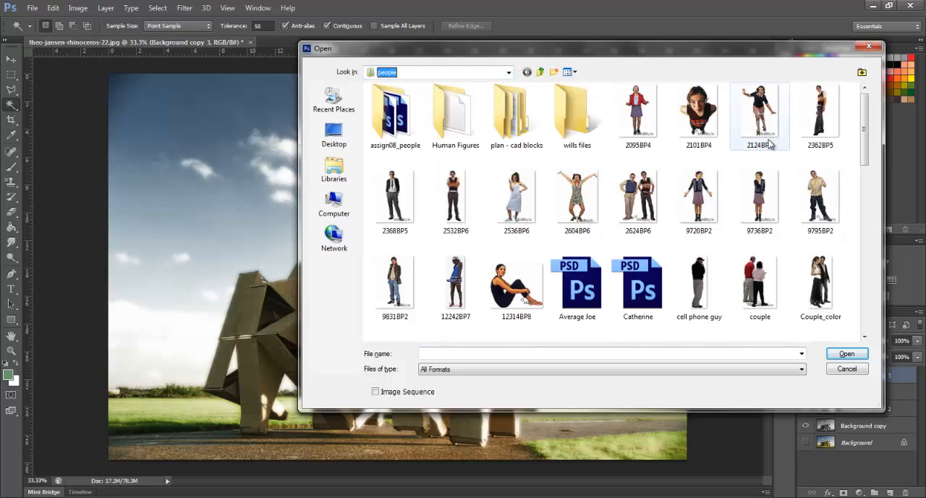
drag(863, 132, 866, 216)
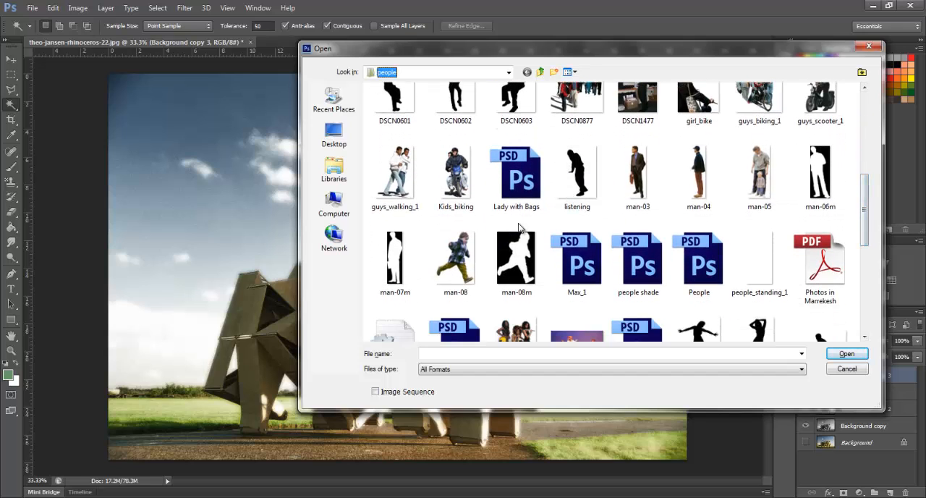
click(479, 266)
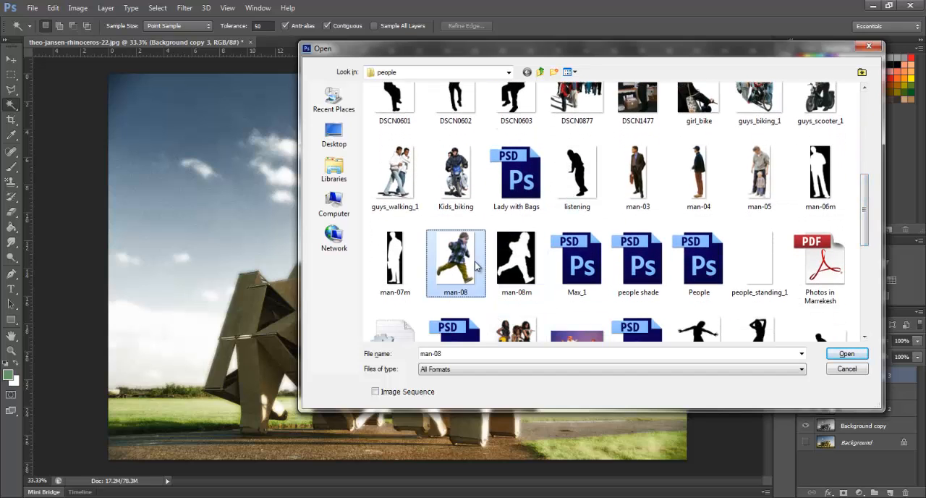
ctrl+click(699, 177)
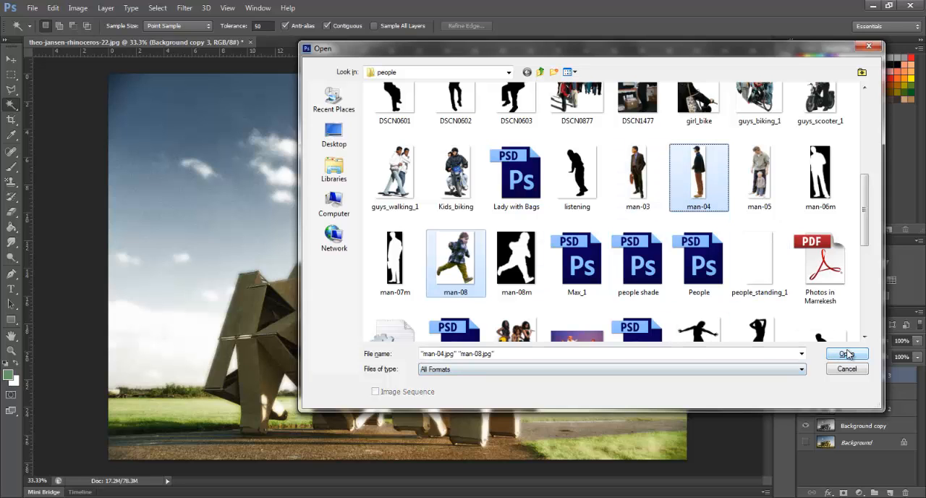
click(847, 353)
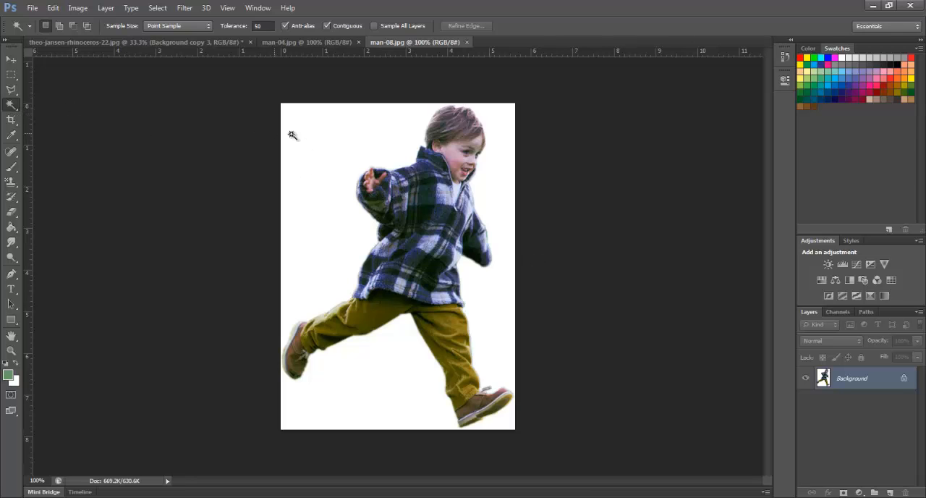
Select the white background in man-08.jpg, invert the selection to the running boy and cut him out
click(293, 136)
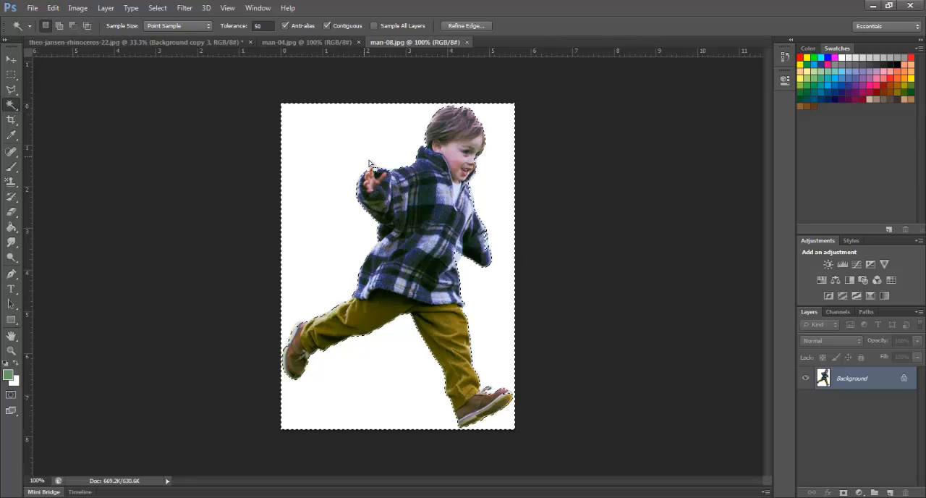
key(ctrl+shift+i)
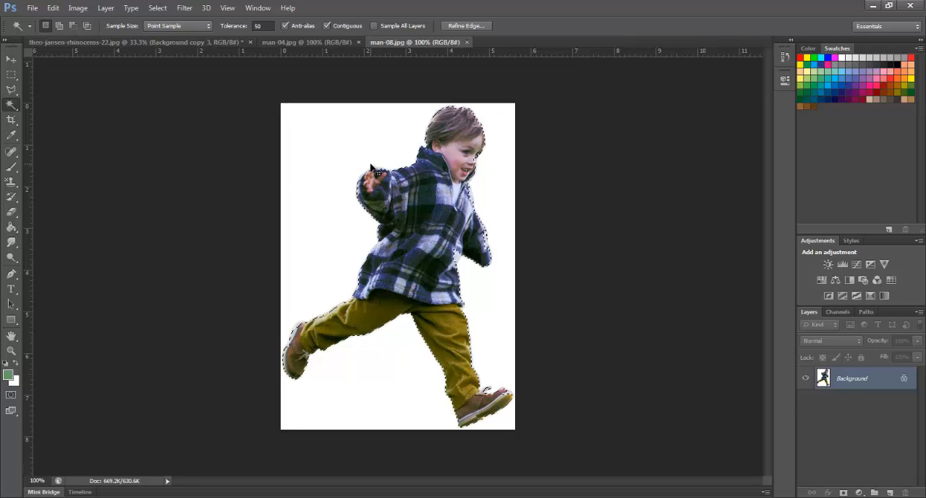
click(158, 8)
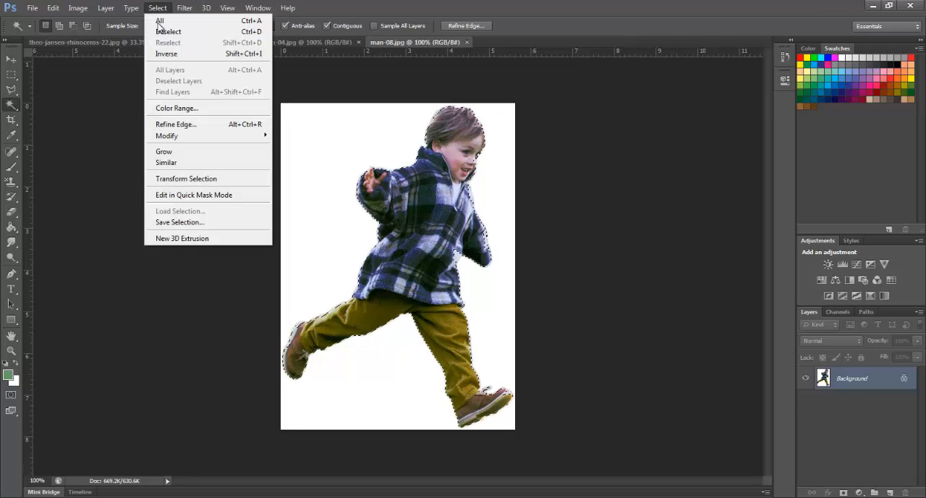
click(597, 191)
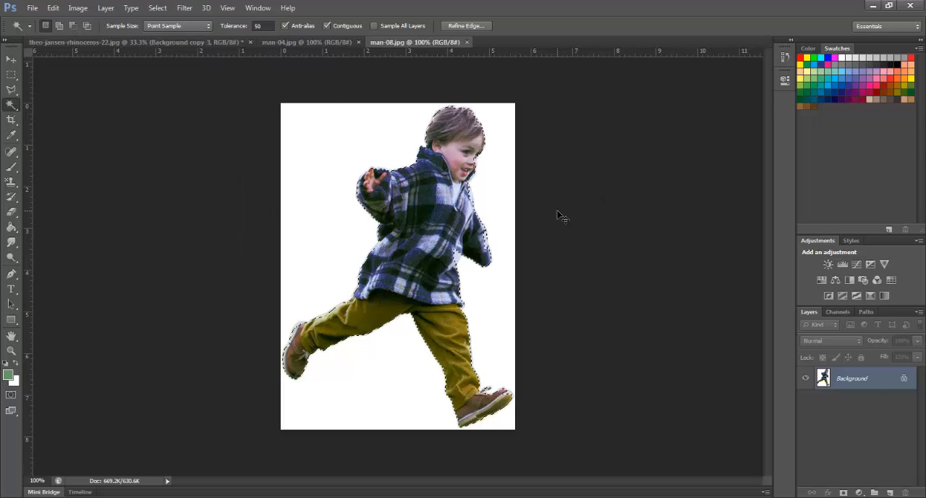
key(ctrl+x)
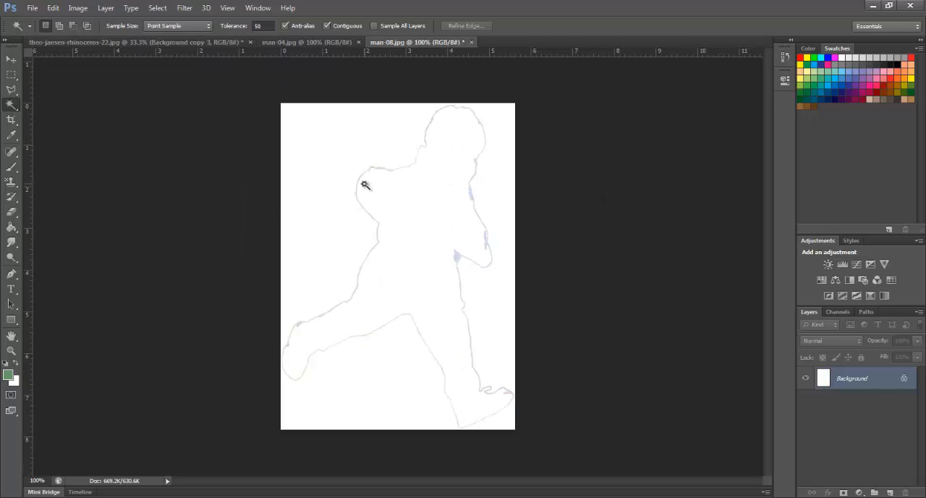
Close man-08.jpg, discarding its changes, and paste the cut-out boy into theo-jansen-rhinoceros-22.jpg
click(472, 42)
click(467, 196)
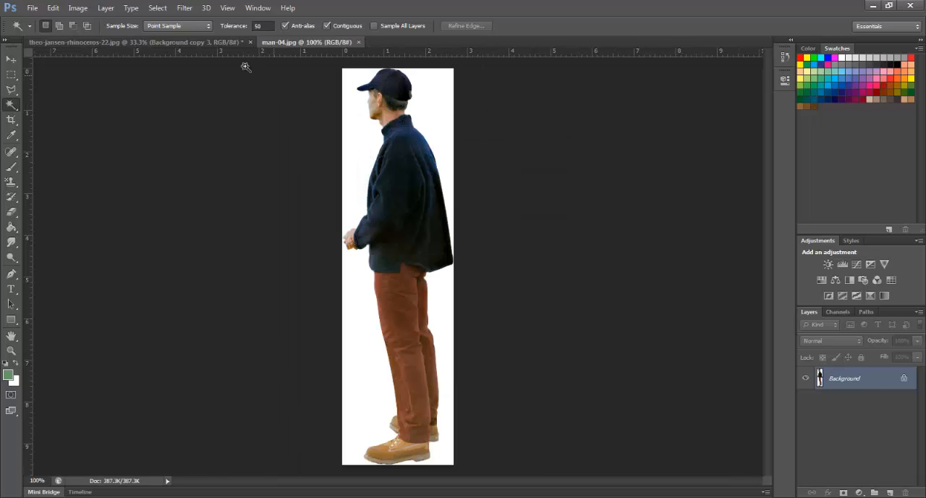
click(179, 43)
key(ctrl+v)
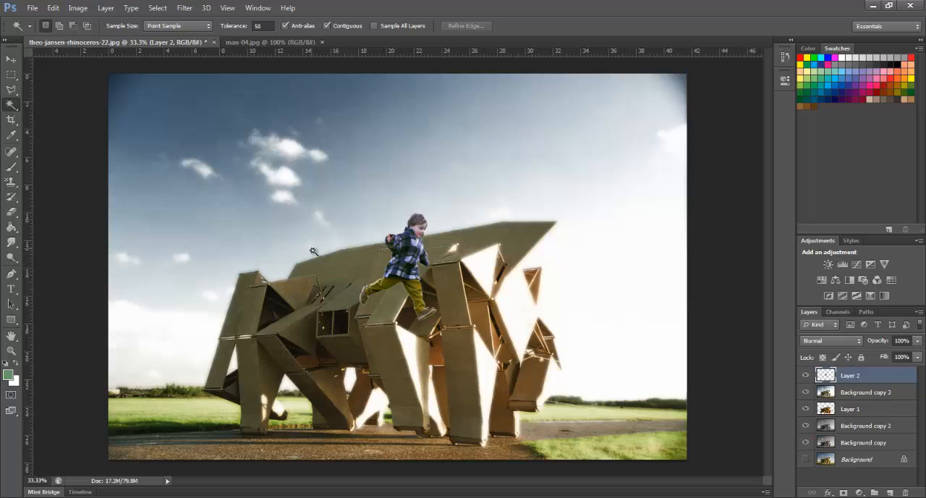
Move the pasted boy down onto the path beside the sculpture's leftmost leg
key(v)
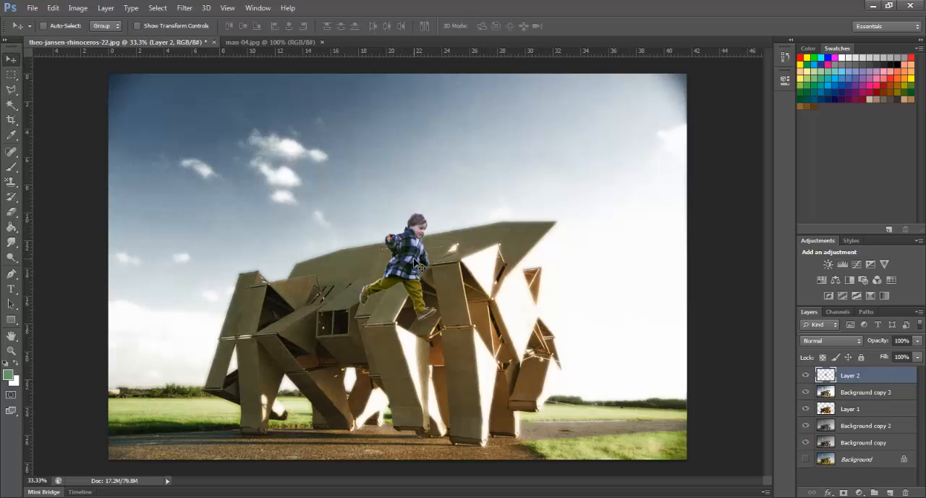
drag(414, 259, 250, 385)
mouse_move(250, 384)
mouse_down()
mouse_move(241, 371)
mouse_move(239, 379)
mouse_up()
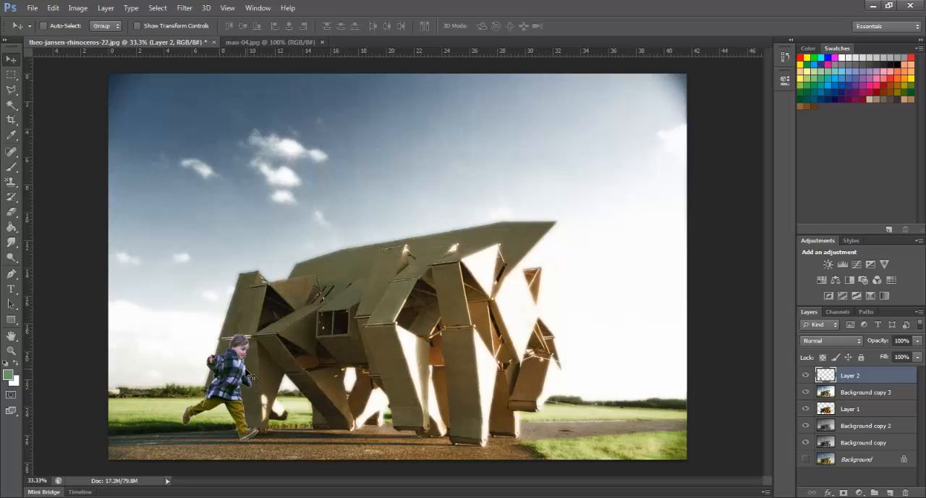
Move the boy up into the sky and place a horizontal guide across the lower part of the sculpture as an eye line
drag(252, 377, 203, 253)
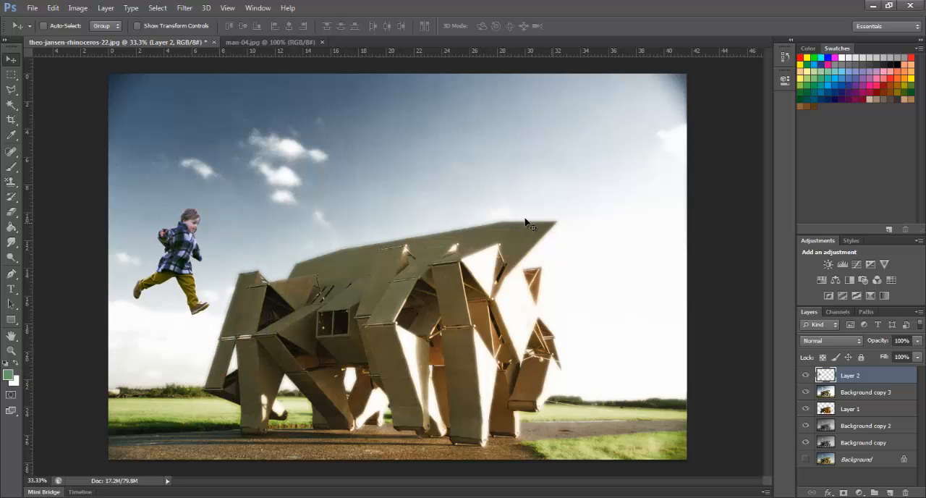
drag(372, 53, 383, 362)
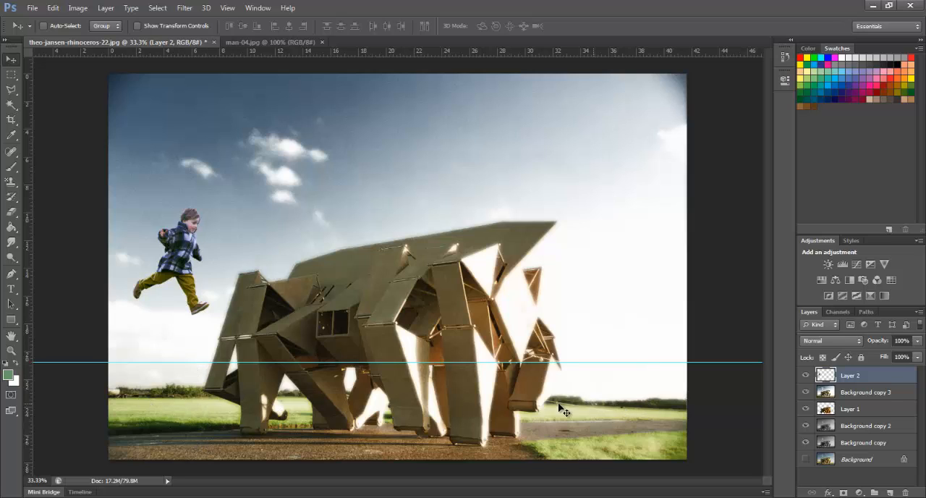
drag(310, 363, 308, 350)
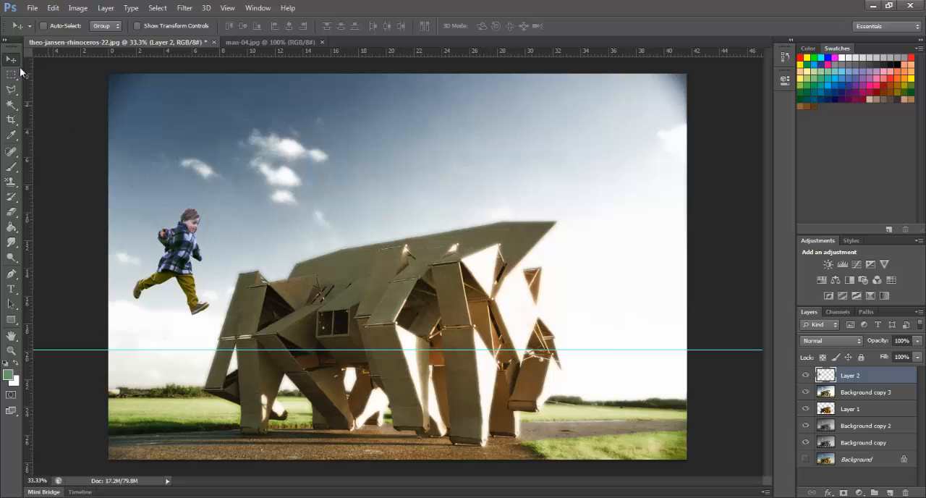
Move the boy back down onto the path by the sculpture's leftmost leg and scale him proportionally to about 59%
drag(200, 254, 226, 387)
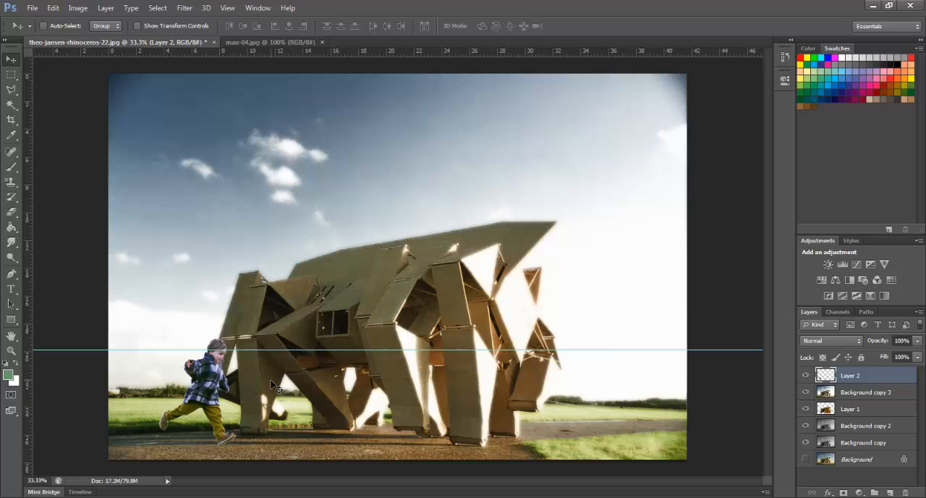
key(ctrl+t)
drag(162, 333, 194, 388)
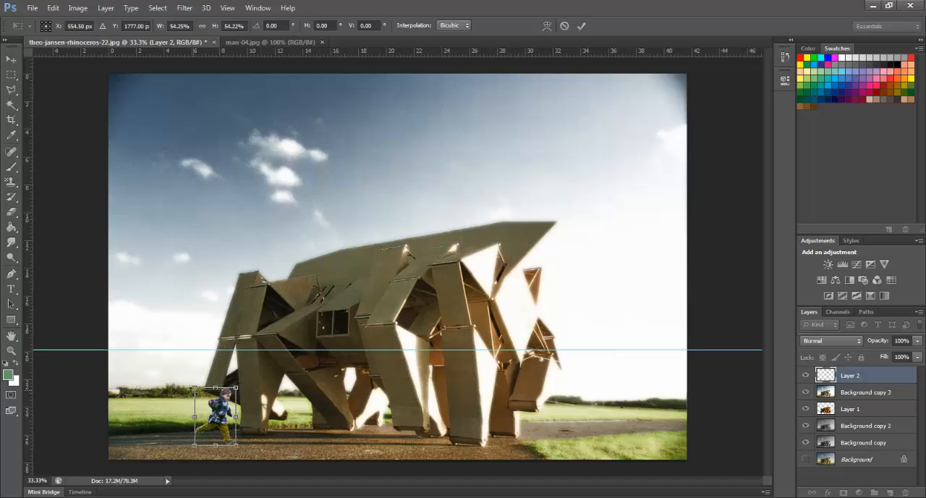
drag(194, 388, 190, 383)
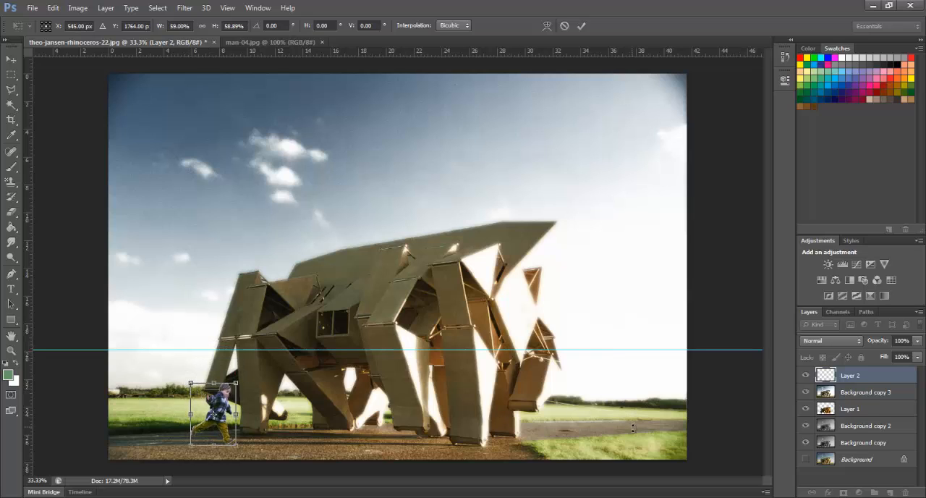
key(Return)
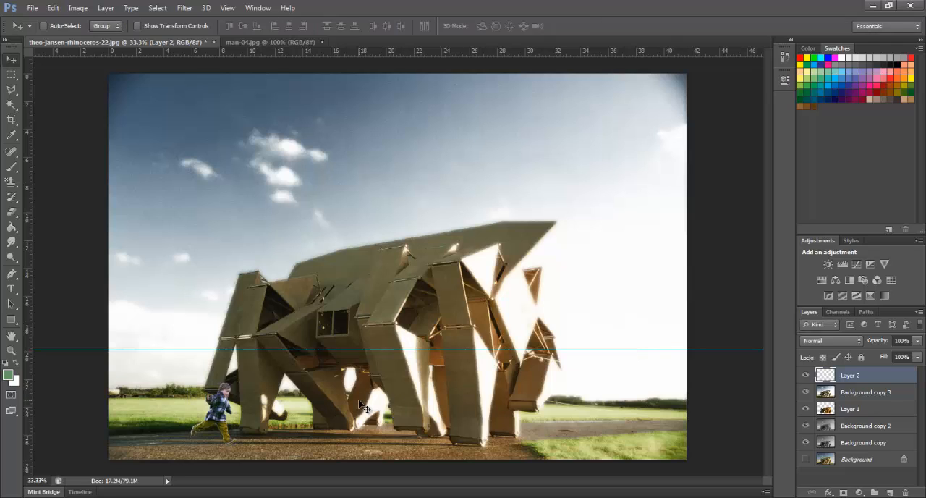
Cut the standing man out of the white background in man-04.jpg and paste him into theo-jansen-rhinoceros-22.jpg
click(265, 43)
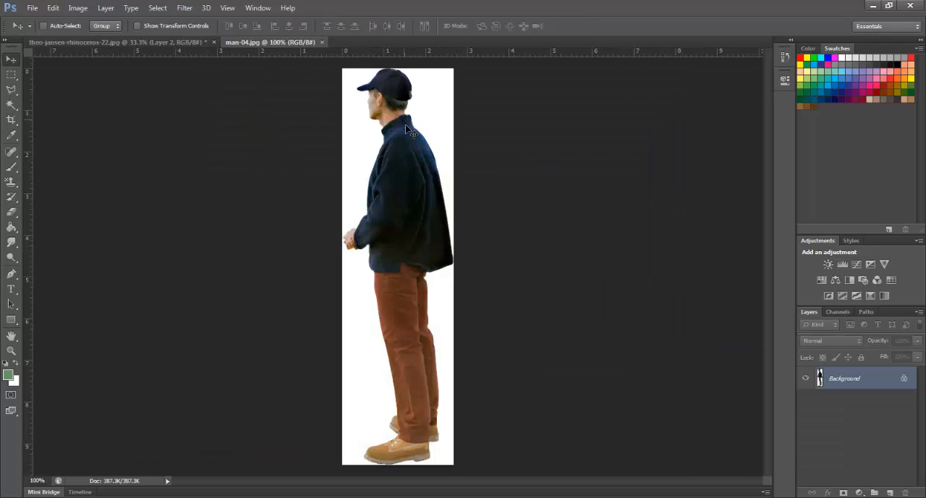
key(w)
click(443, 137)
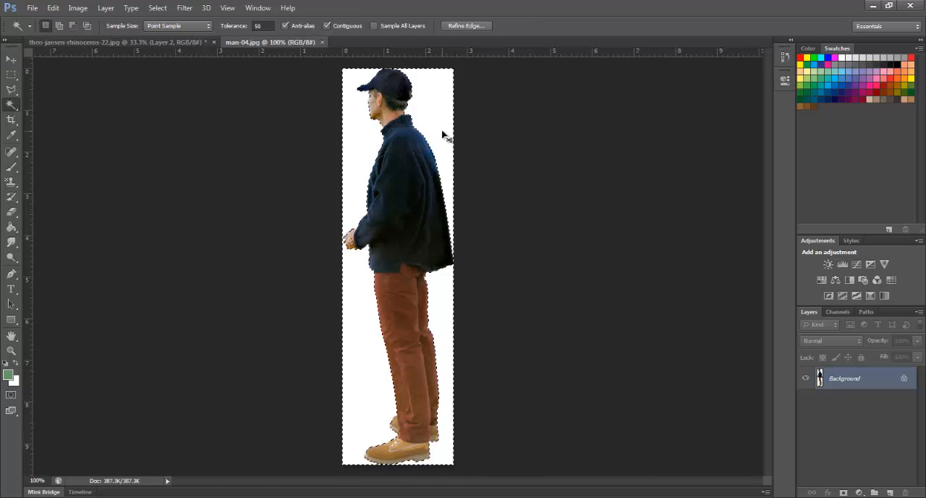
key(ctrl+shift+i)
key(ctrl+x)
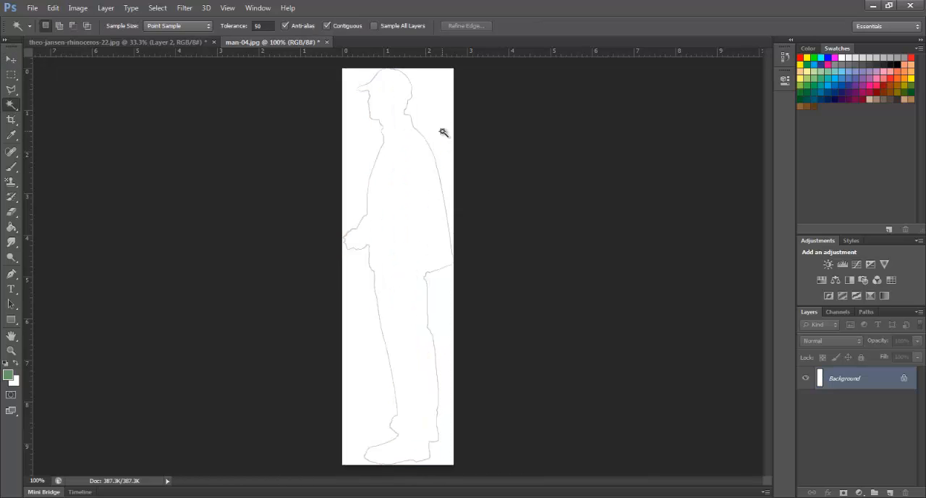
click(182, 42)
key(ctrl+v)
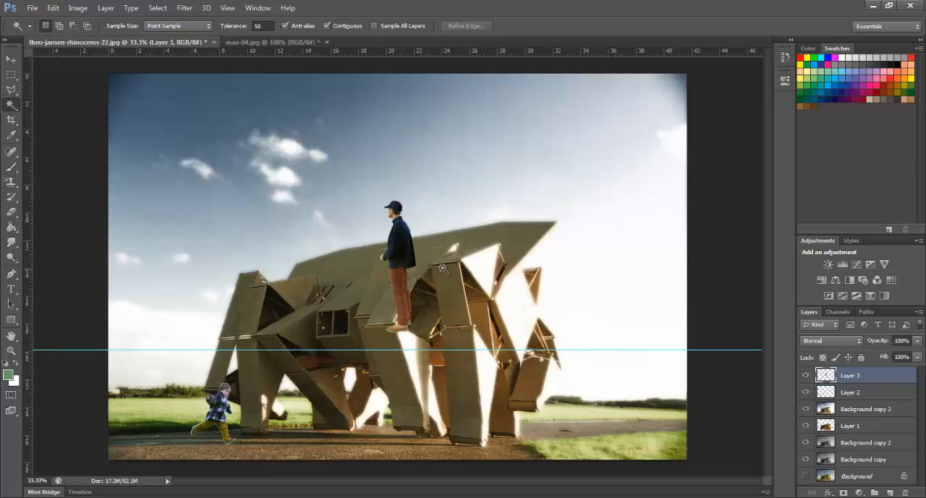
Scale the pasted man to about 203% and place him in the foreground over the grass to the right of the sculpture
key(ctrl+t)
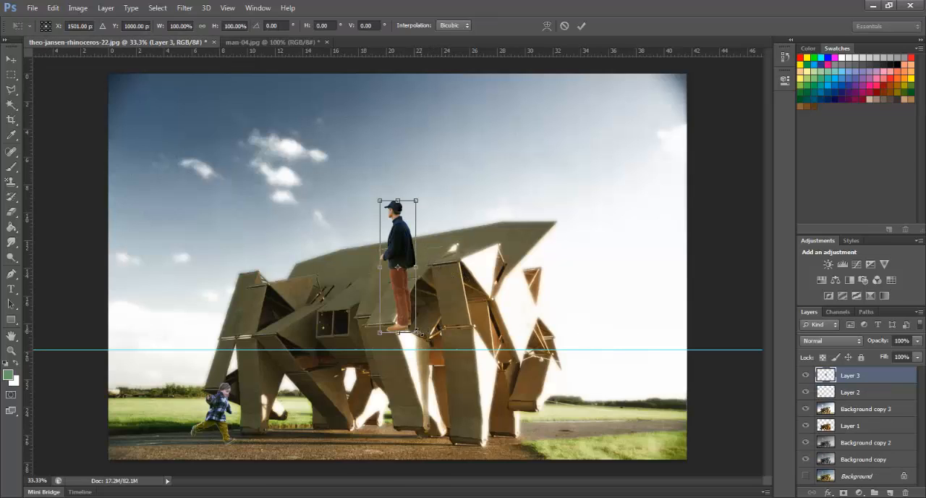
drag(418, 331, 454, 468)
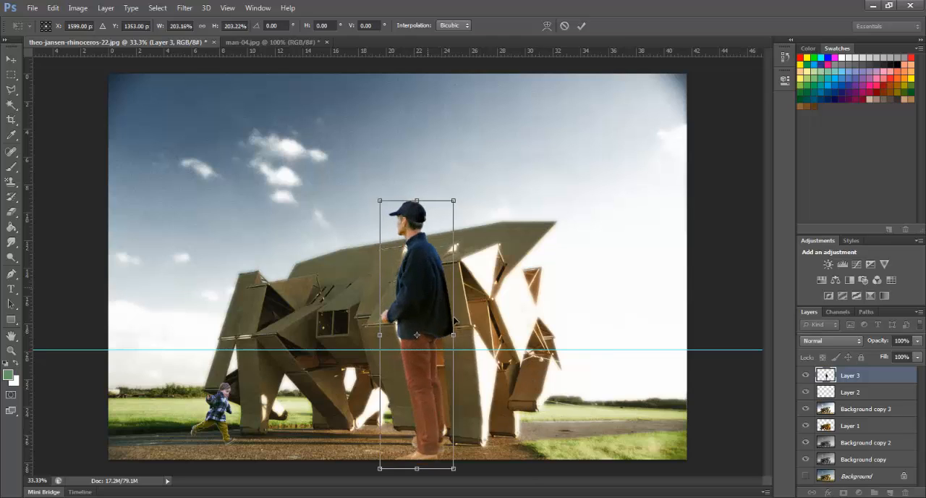
drag(434, 293, 637, 424)
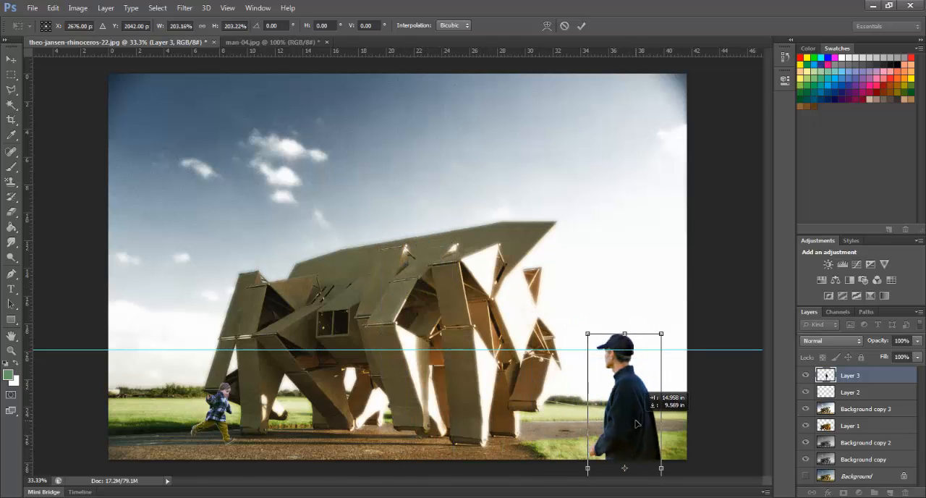
key(Up)
key(Up)
key(Up)
key(Up)
key(Up)
key(Up)
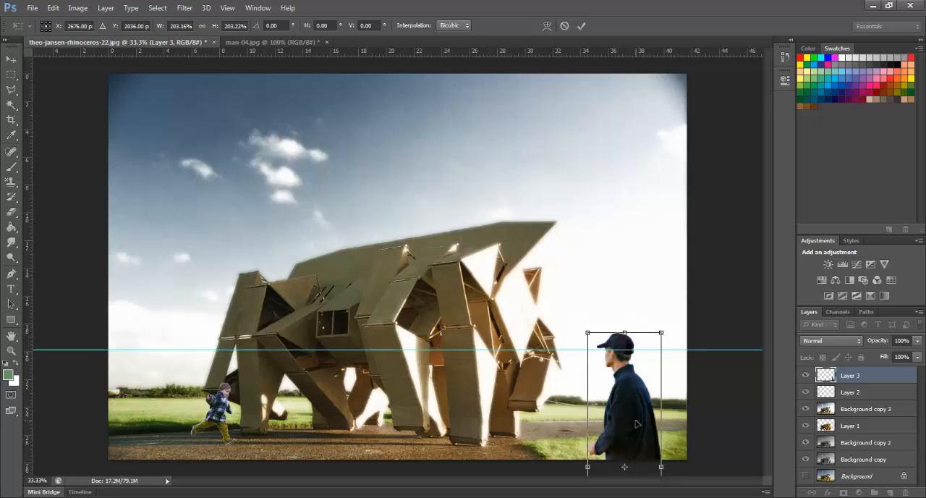
key(Return)
Raise the horizontal guide to the level of the sculpture's window and move the man up so his head meets it
key(w)
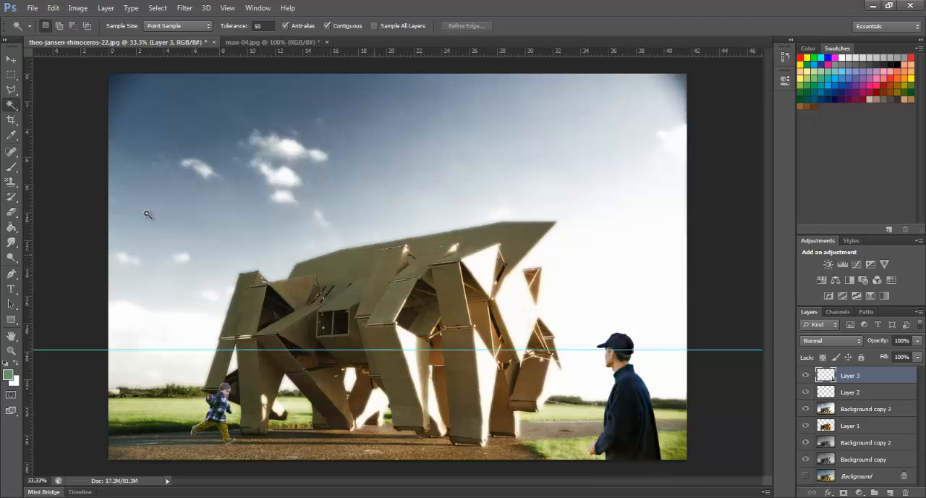
click(12, 60)
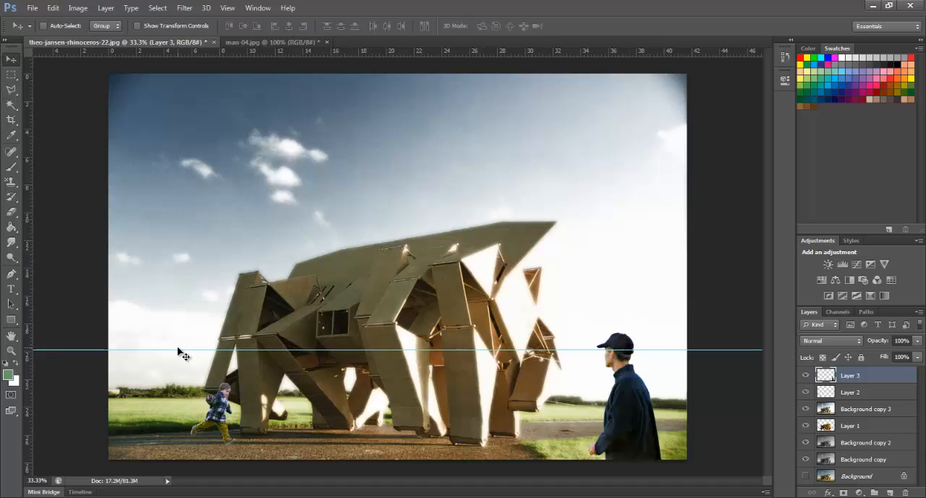
drag(179, 351, 179, 323)
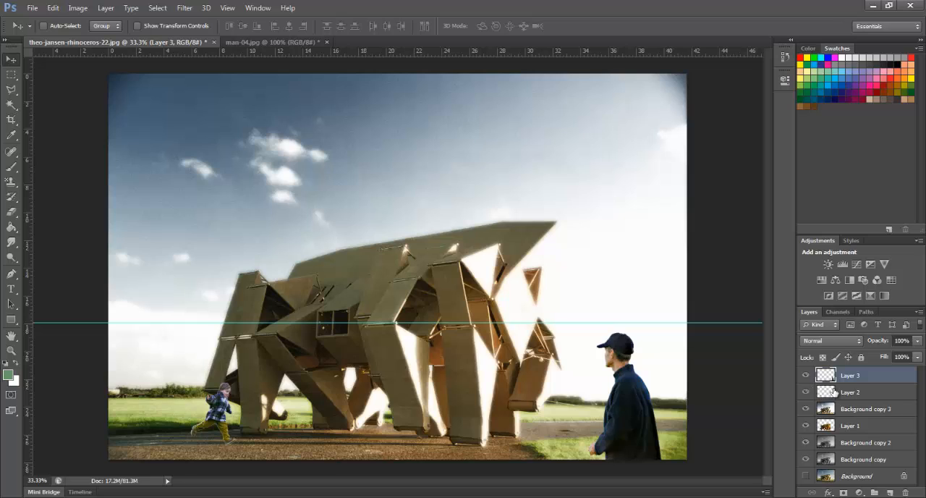
drag(644, 391, 640, 371)
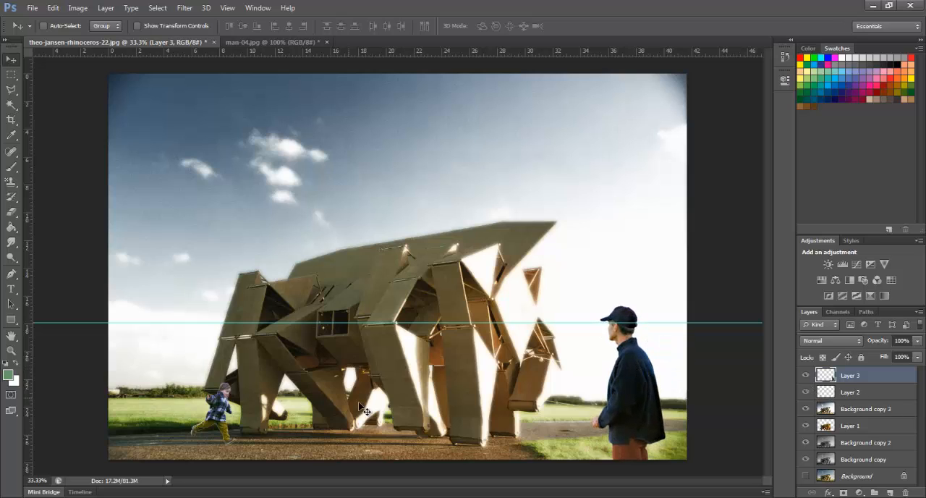
Scale the boy on Layer 2 to about 113% and move him along the path between the sculpture's left legs
click(846, 397)
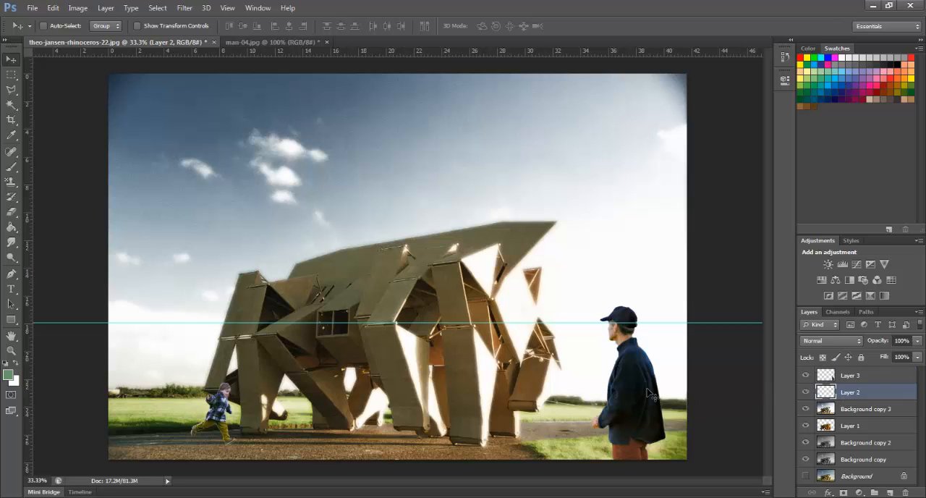
key(t)
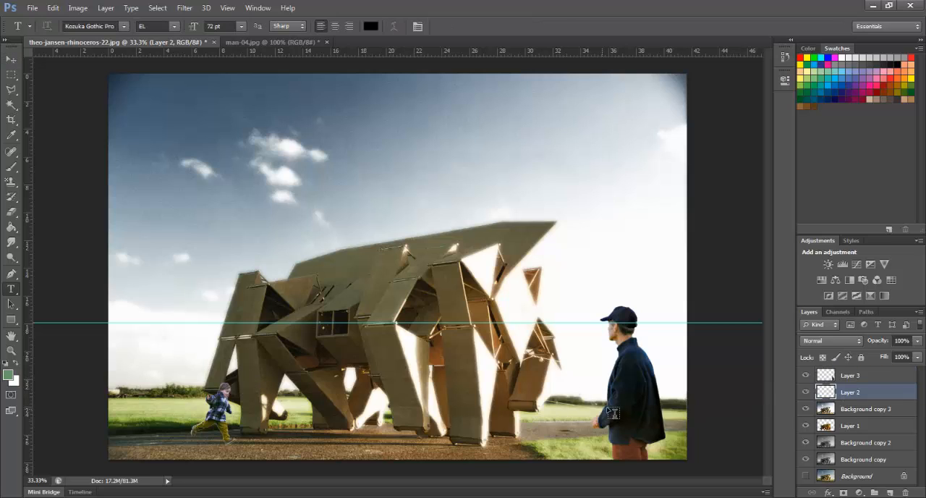
key(ctrl+t)
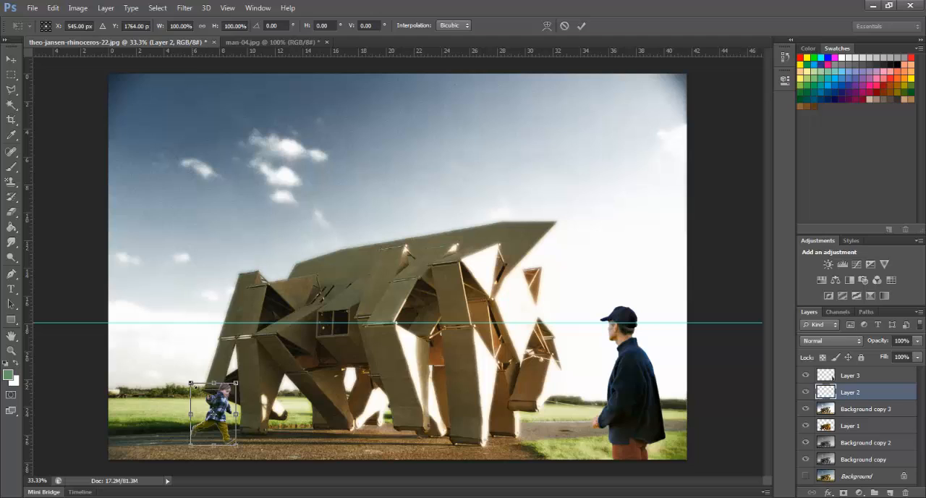
drag(191, 384, 185, 377)
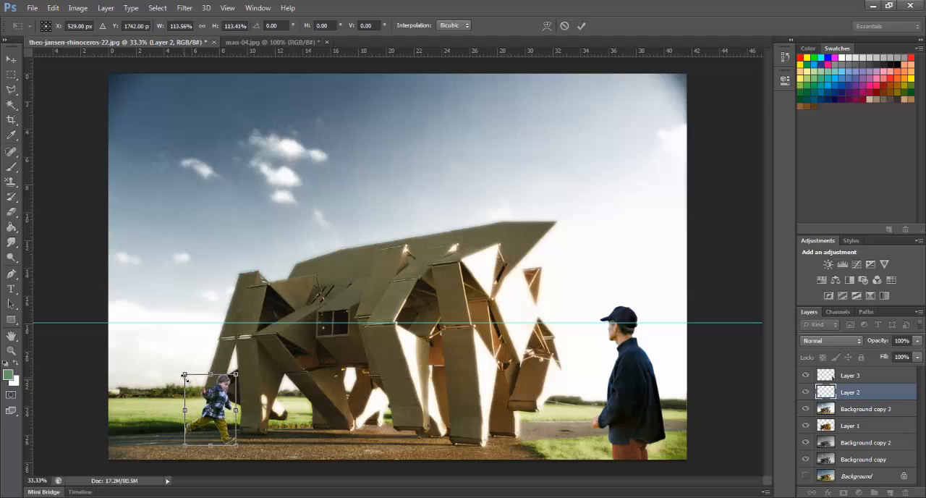
key(Return)
key(t)
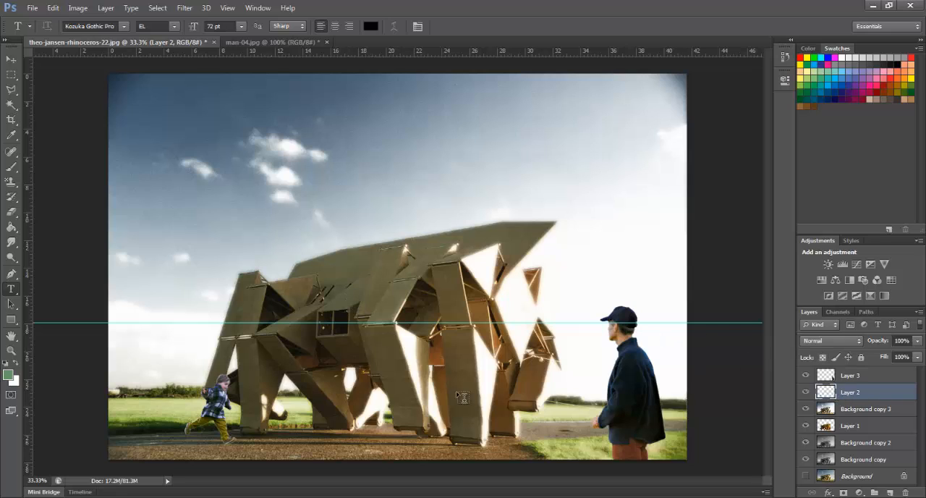
key(v)
drag(217, 410, 306, 389)
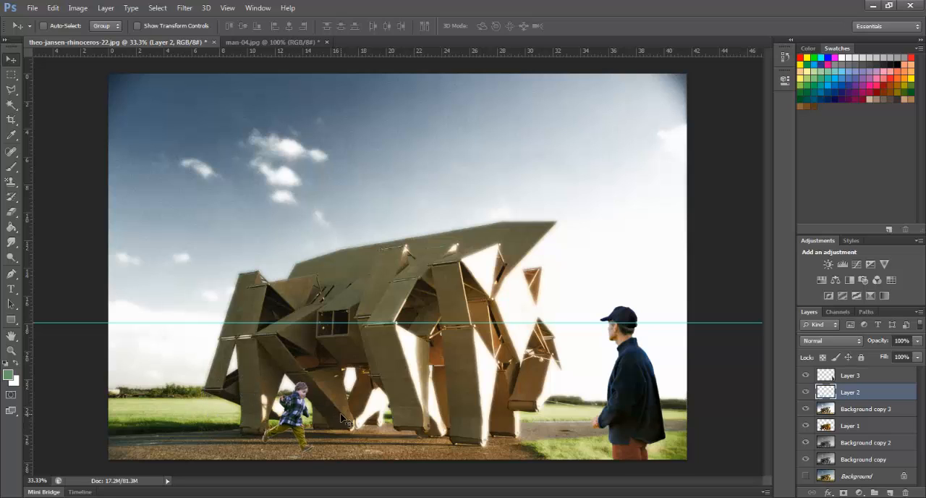
Duplicate Layer 2 and move the copied boy to the left of the original
right_click(852, 395)
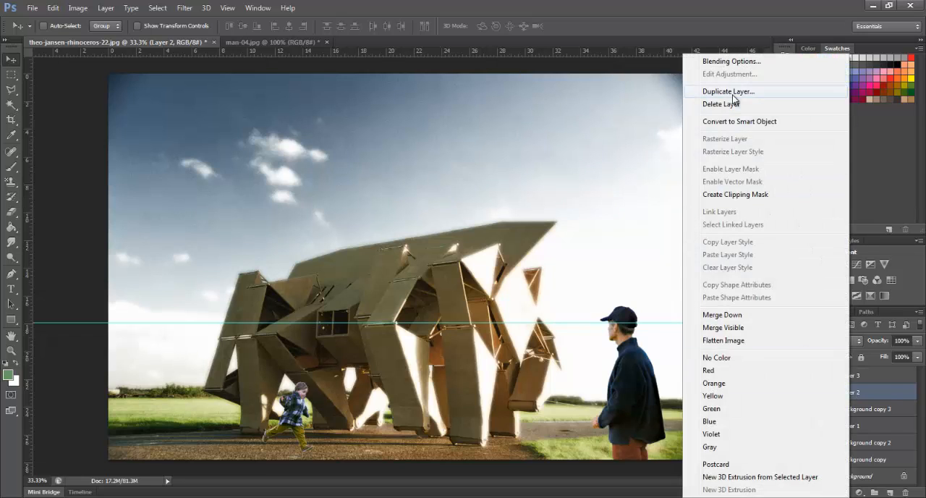
click(777, 91)
click(559, 155)
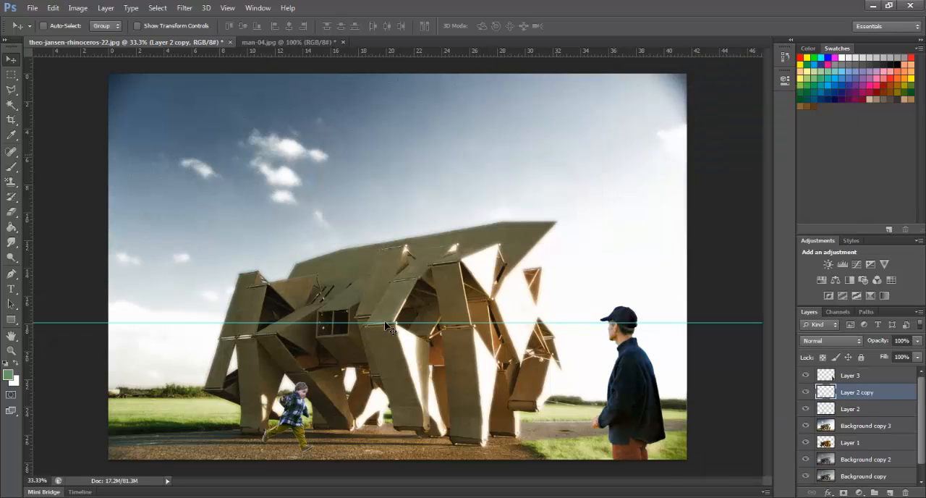
drag(312, 411, 253, 412)
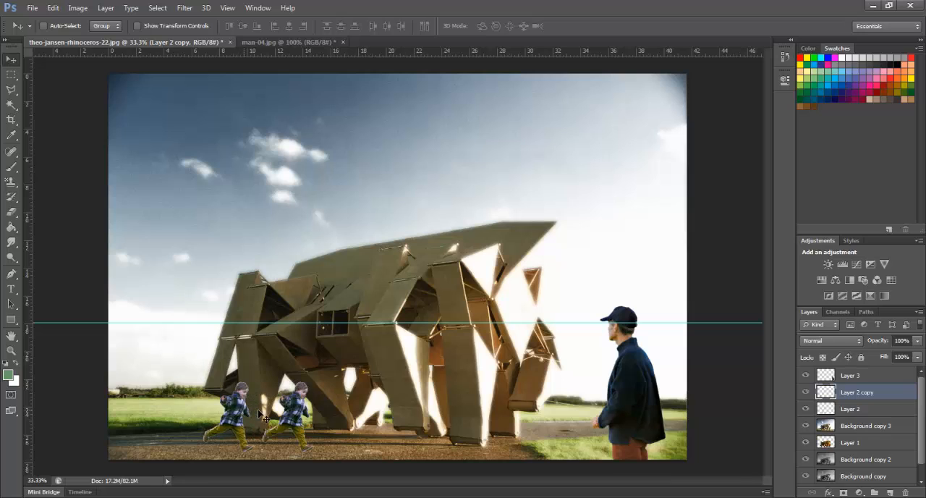
Turn the copied boy into a black silhouette with a Hue/Saturation adjustment at Lightness -100
click(78, 8)
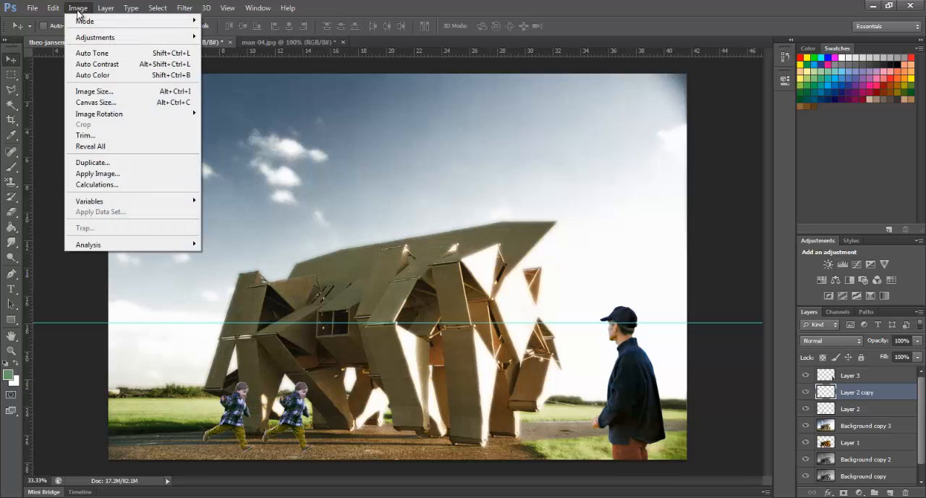
mouse_move(90, 36)
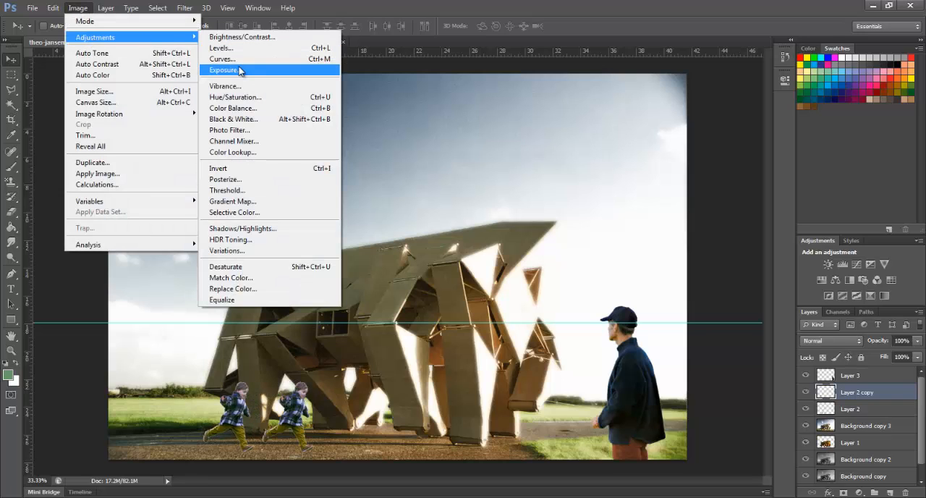
click(235, 97)
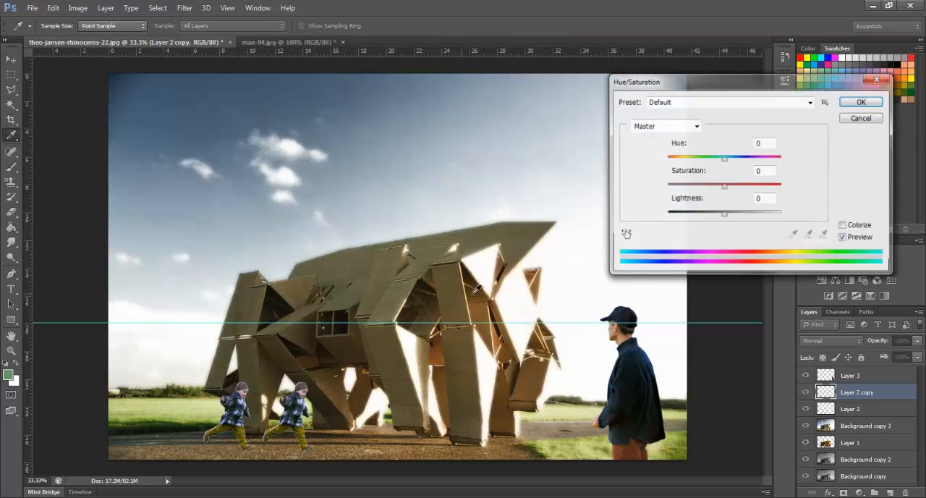
drag(725, 215, 622, 227)
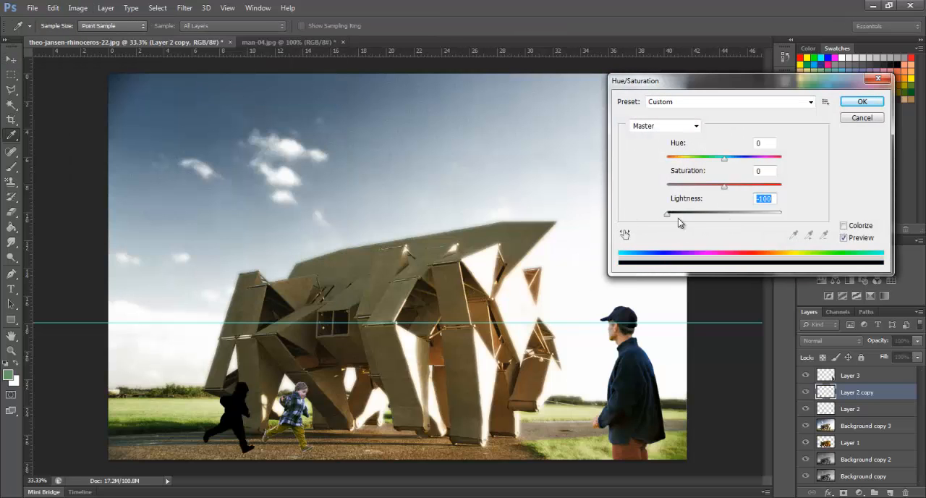
click(872, 102)
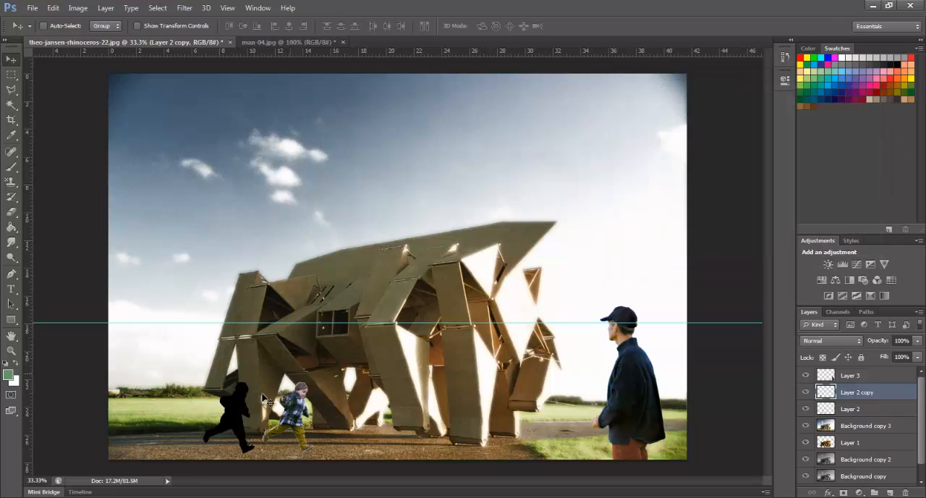
Move the black silhouette onto the boy, then flip and flatten it to about -9% height just below his feet
drag(242, 414, 298, 414)
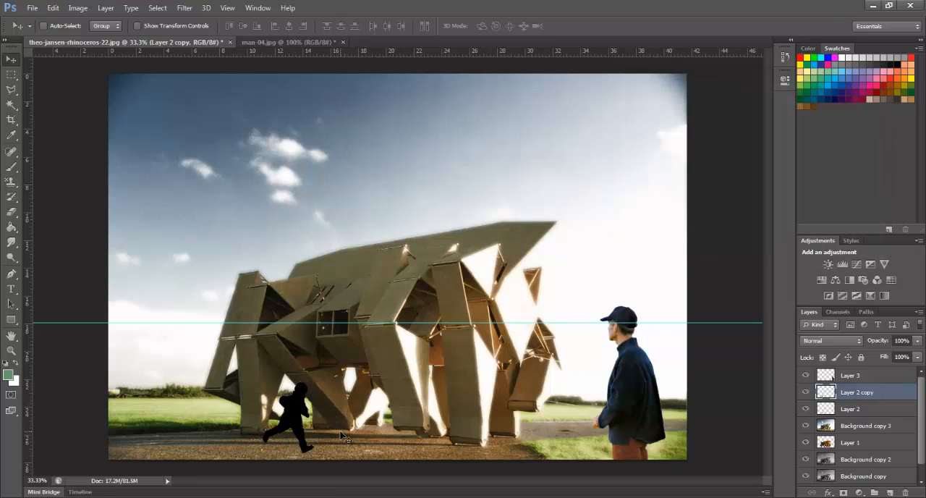
key(ctrl+t)
drag(287, 383, 297, 463)
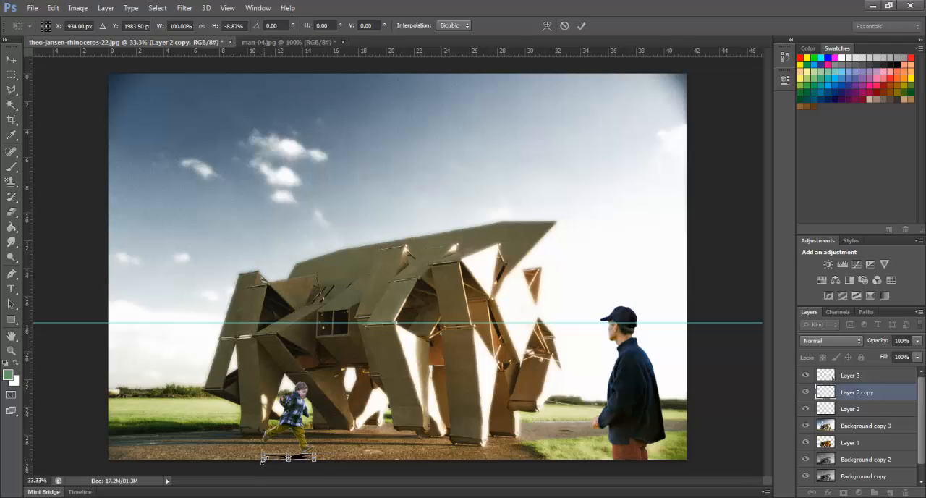
key(Return)
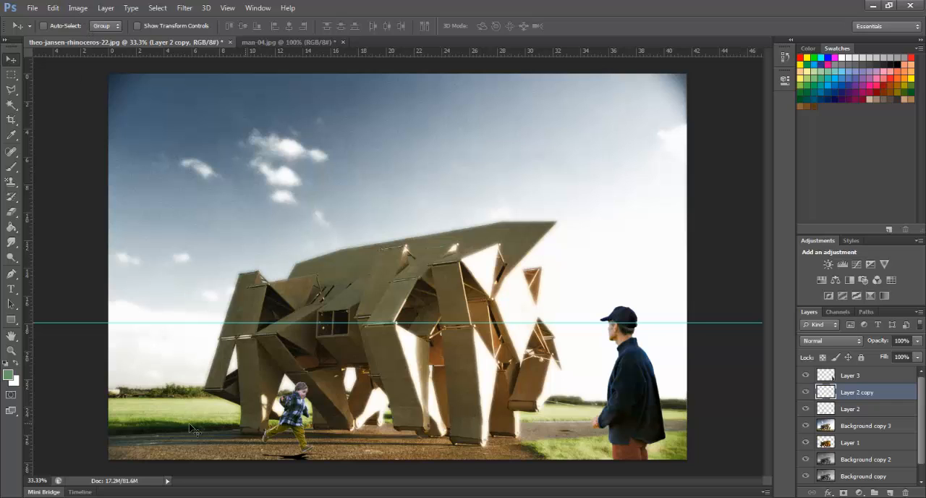
Skew the flattened silhouette about -84° horizontally so it stretches left from the boy's feet as a ground shadow
click(78, 7)
mouse_move(54, 8)
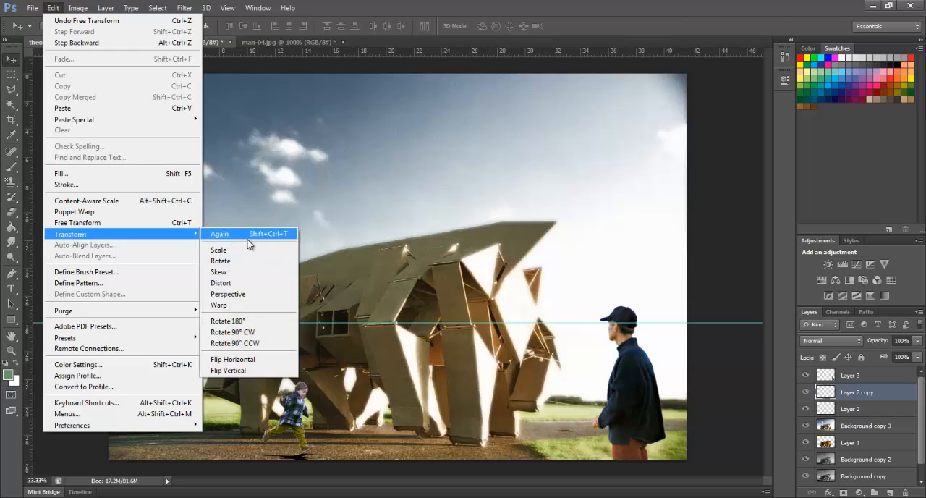
click(225, 271)
drag(282, 464, 220, 462)
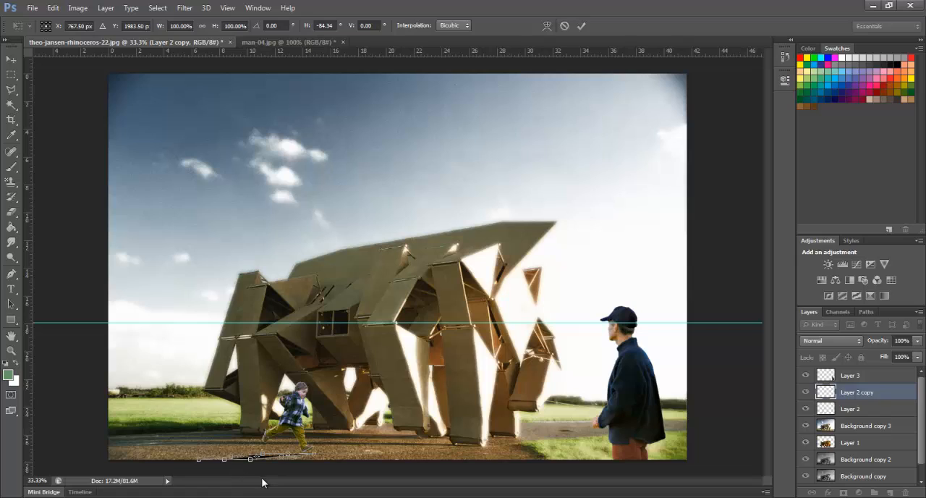
key(Return)
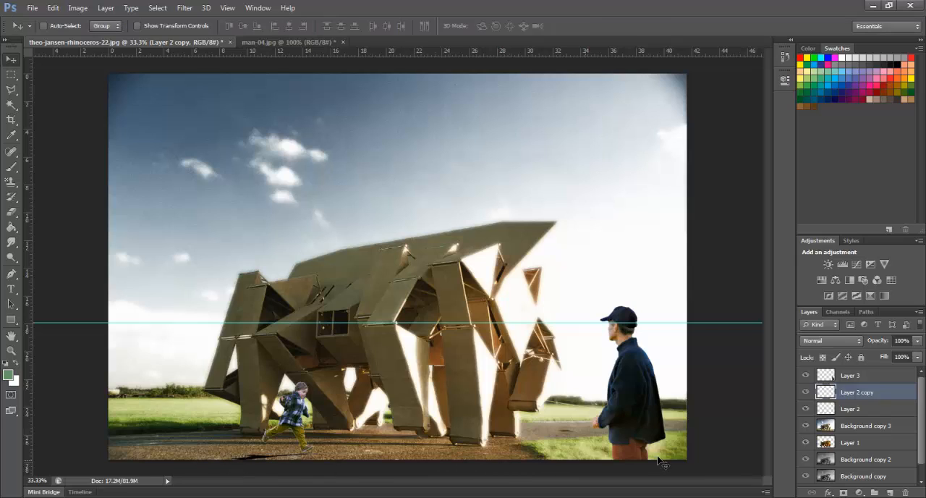
Lower the opacity of the shadow on Layer 2 copy to 58% and hide the horizon guide
click(917, 343)
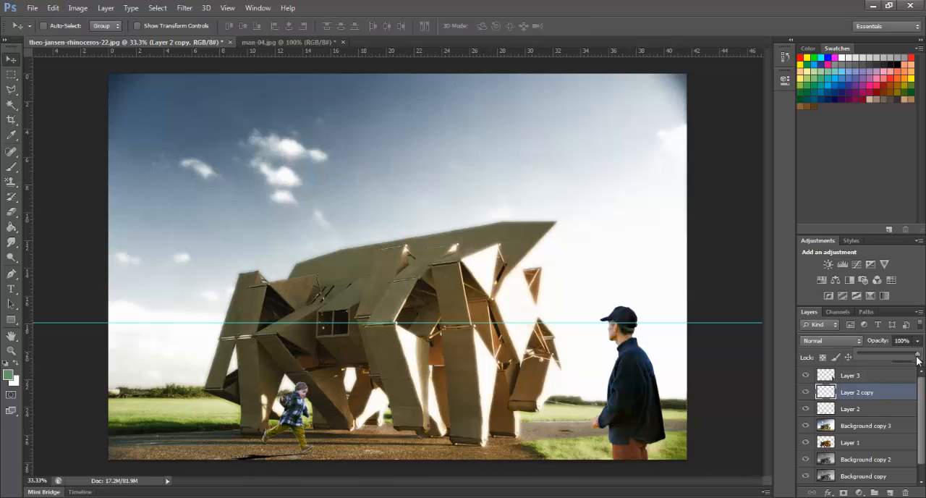
drag(917, 356, 892, 356)
key(ctrl+h)
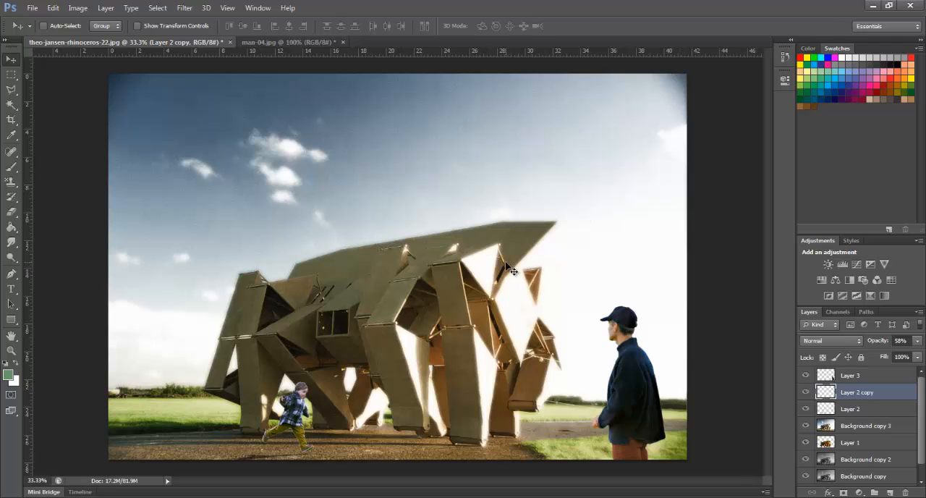
Crop the upper sky off the image, removing about 30% of its height and keeping the full width
key(c)
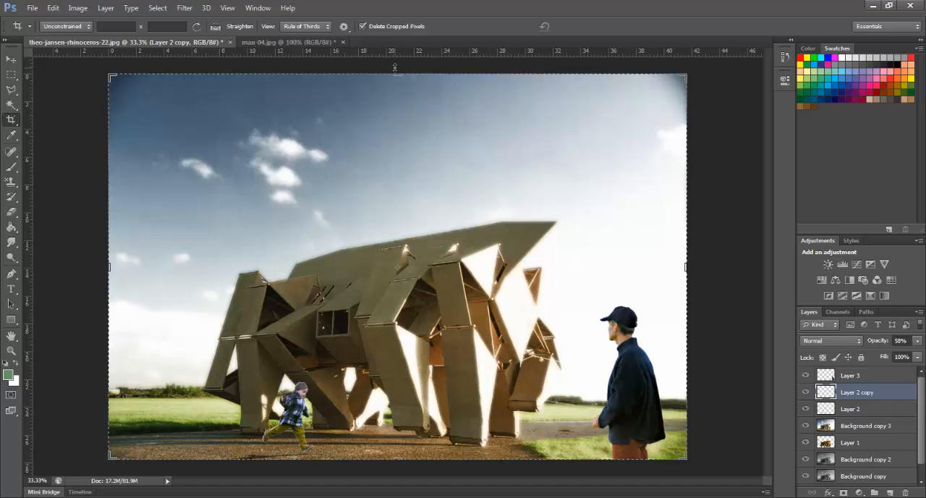
drag(395, 75, 399, 133)
key(Return)
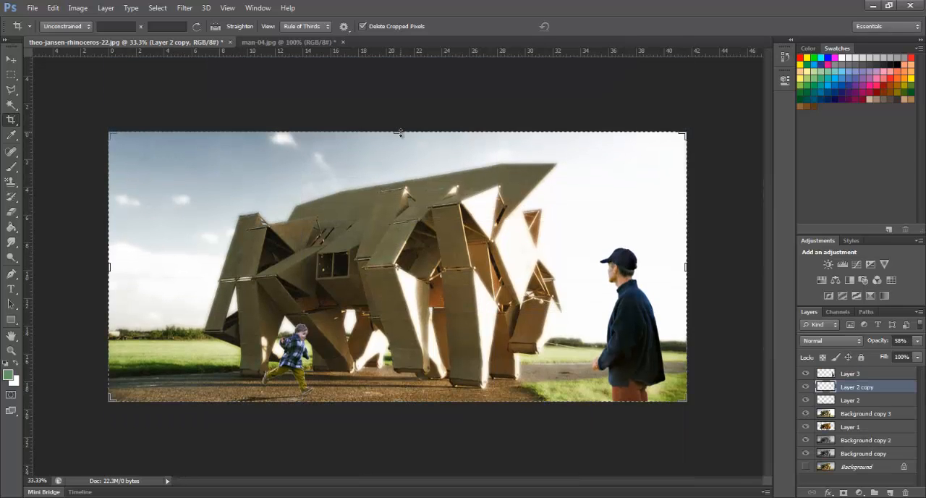